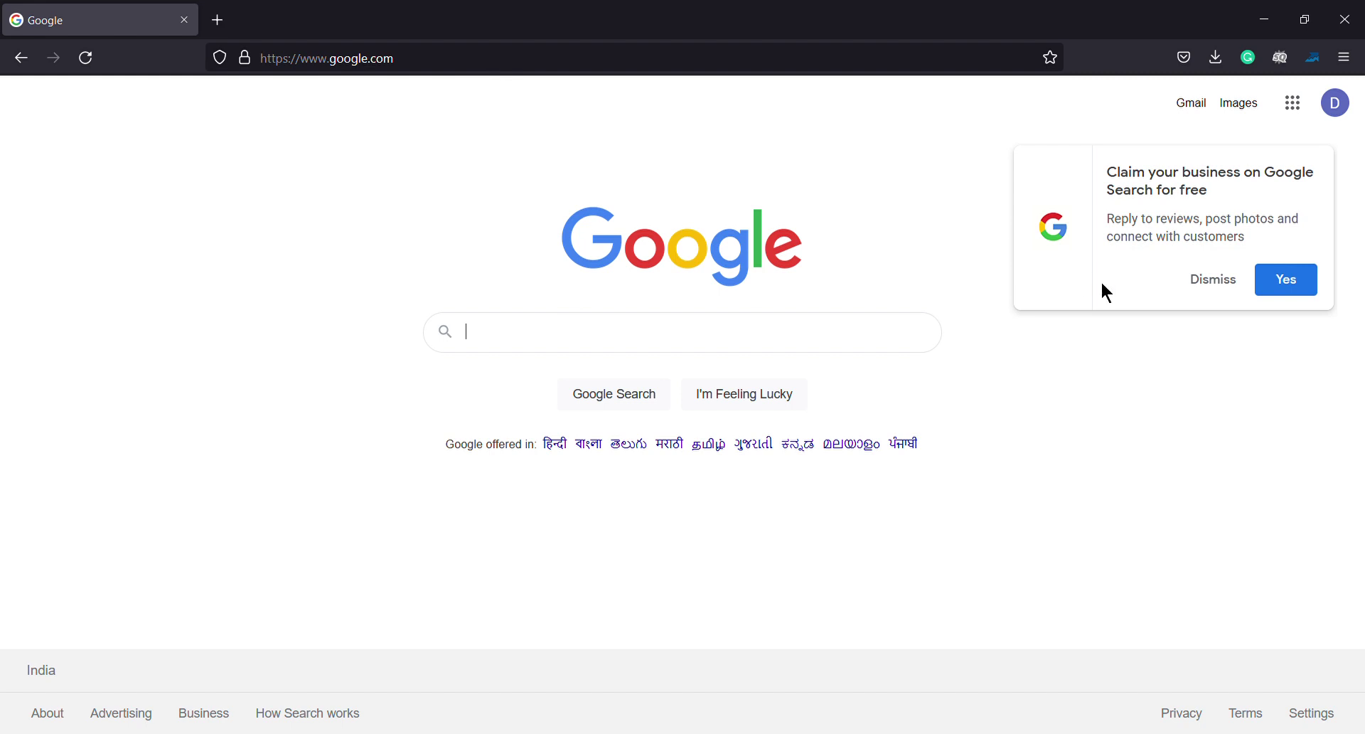
Dismiss the claim-your-business prompt and search Google for 'google ad keyword planner'
left_click(1216, 290)
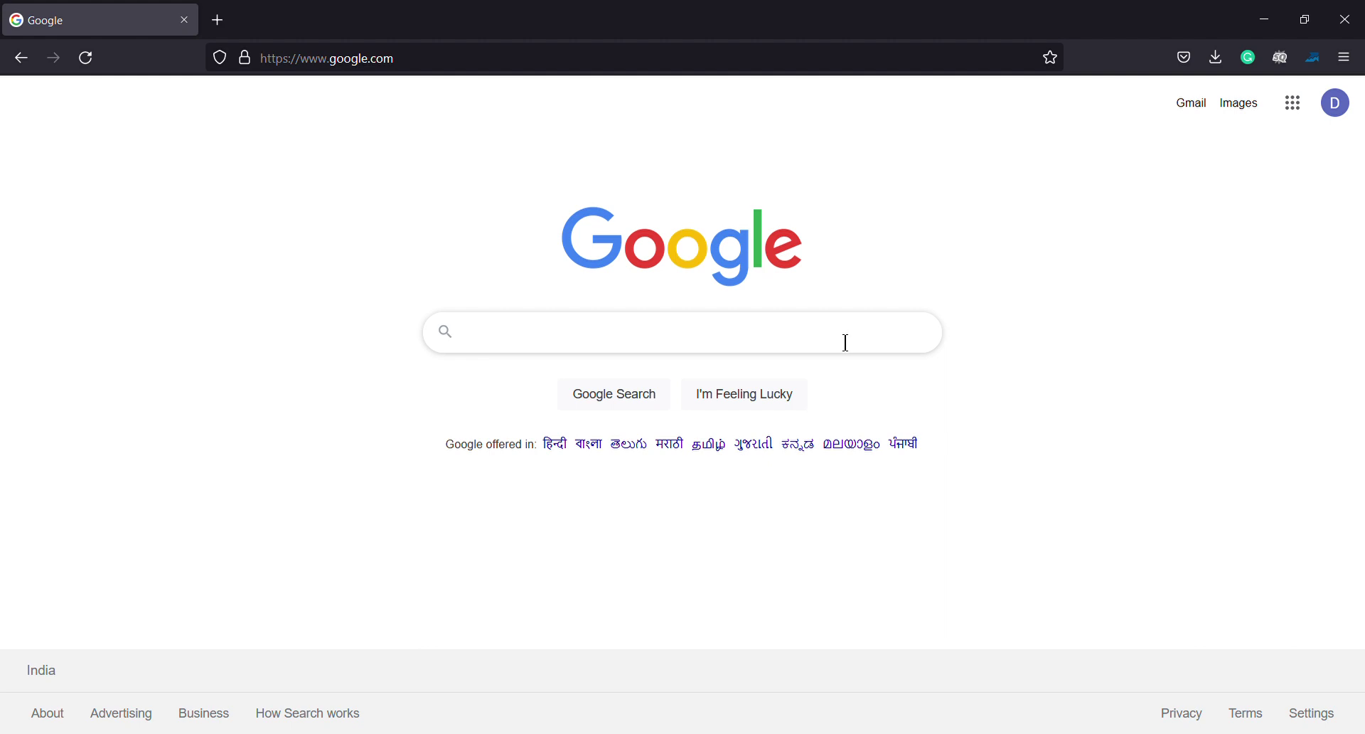
left_click(790, 358)
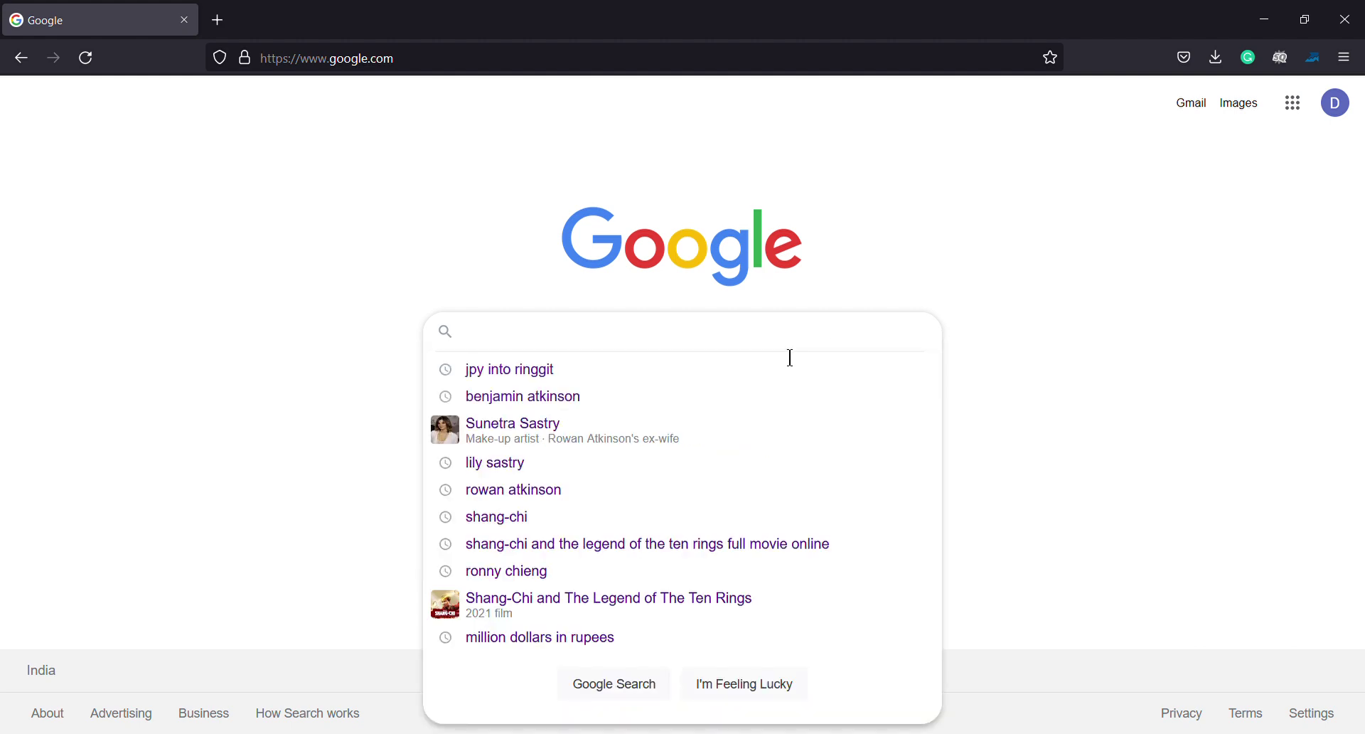
type("google ad")
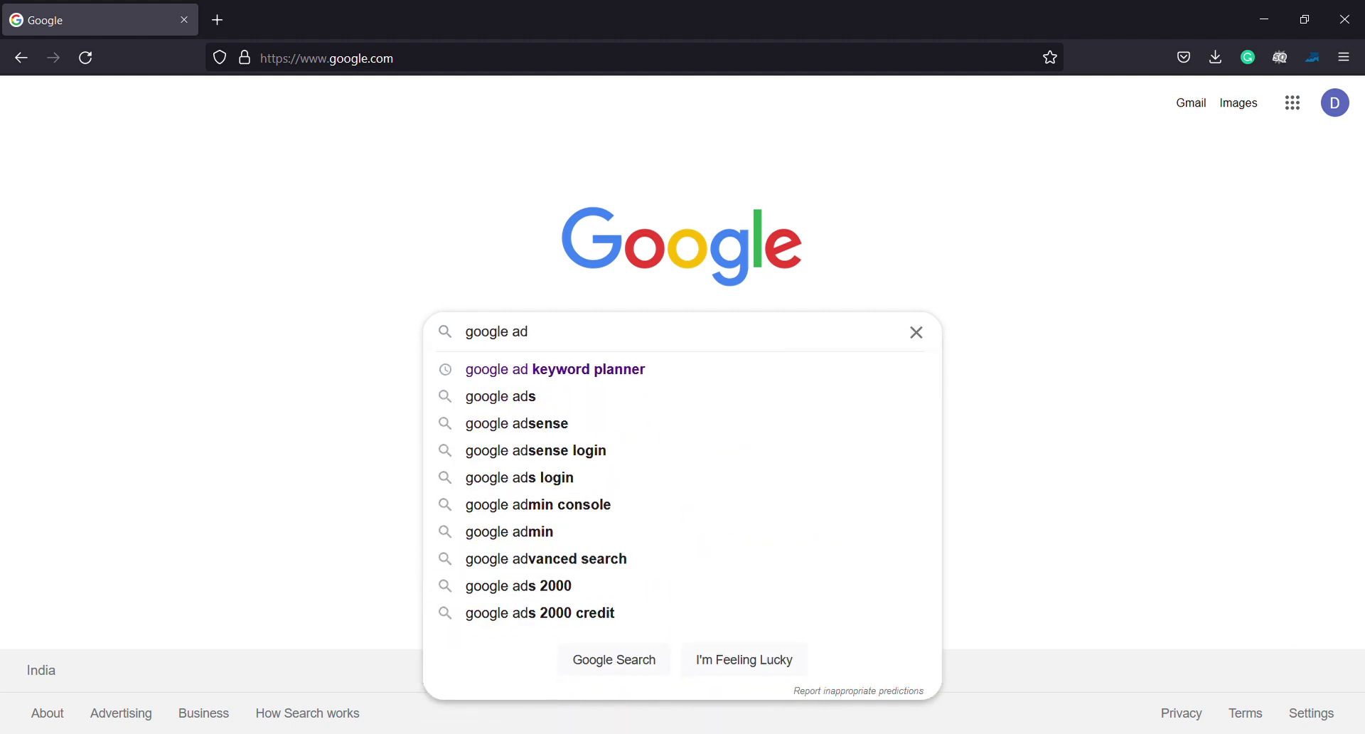
left_click(716, 370)
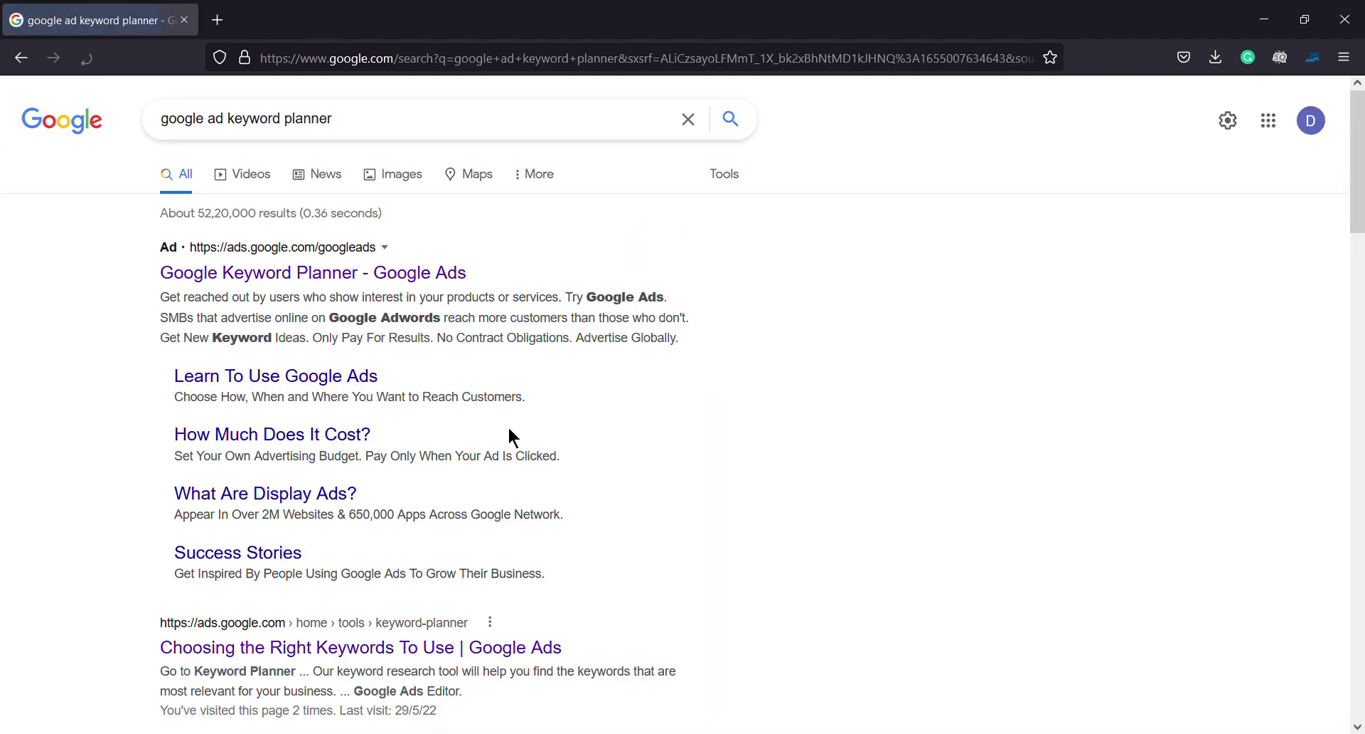
Open the 'Choosing the Right Keywords To Use | Google Ads' result and go to Keyword Planner
scroll(509, 434, "down", 2)
scroll(509, 430, "down", 5)
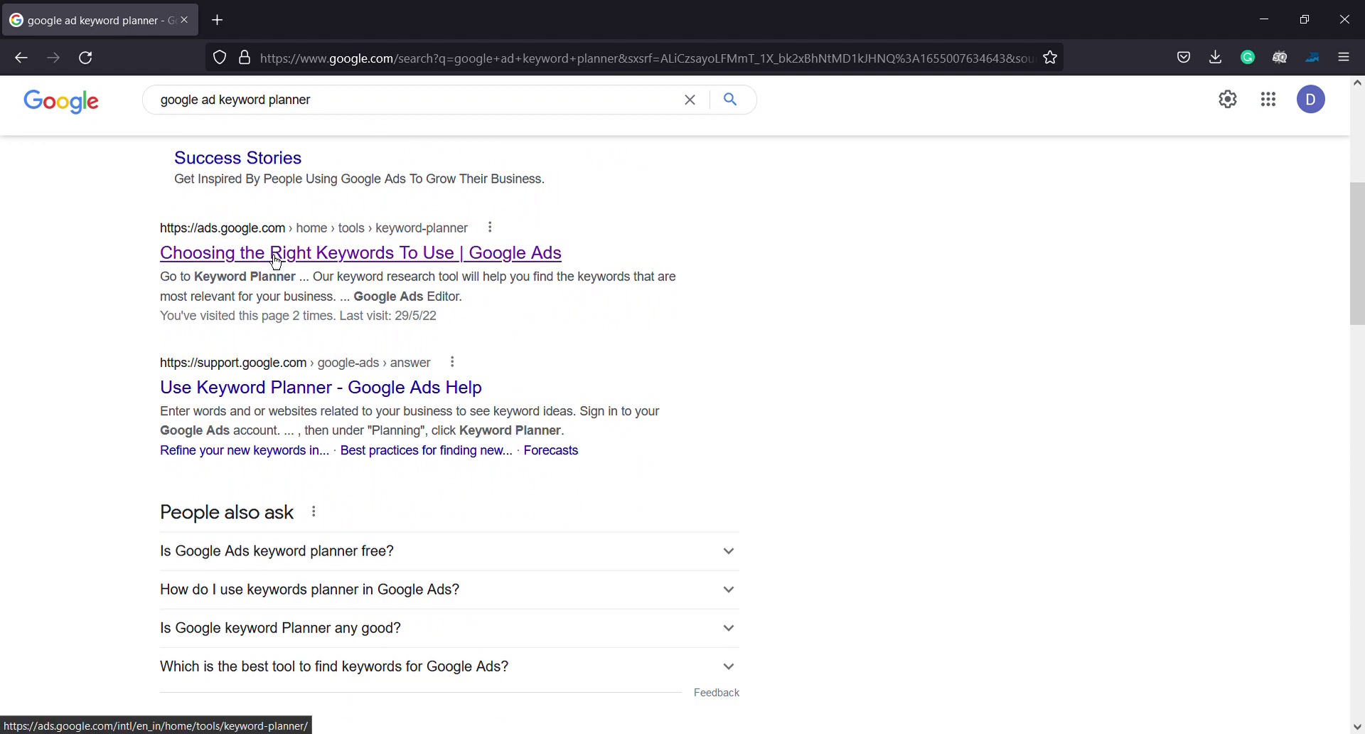
left_click(276, 258)
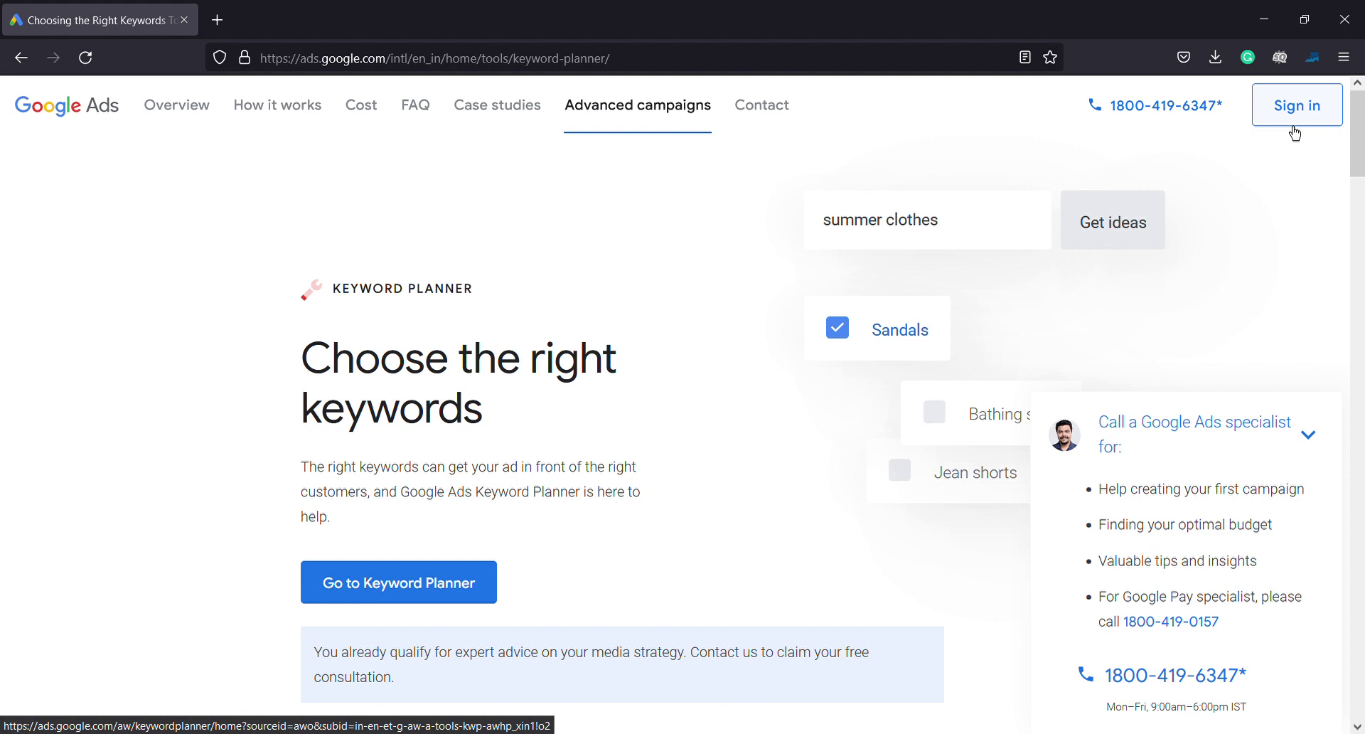
left_click(445, 586)
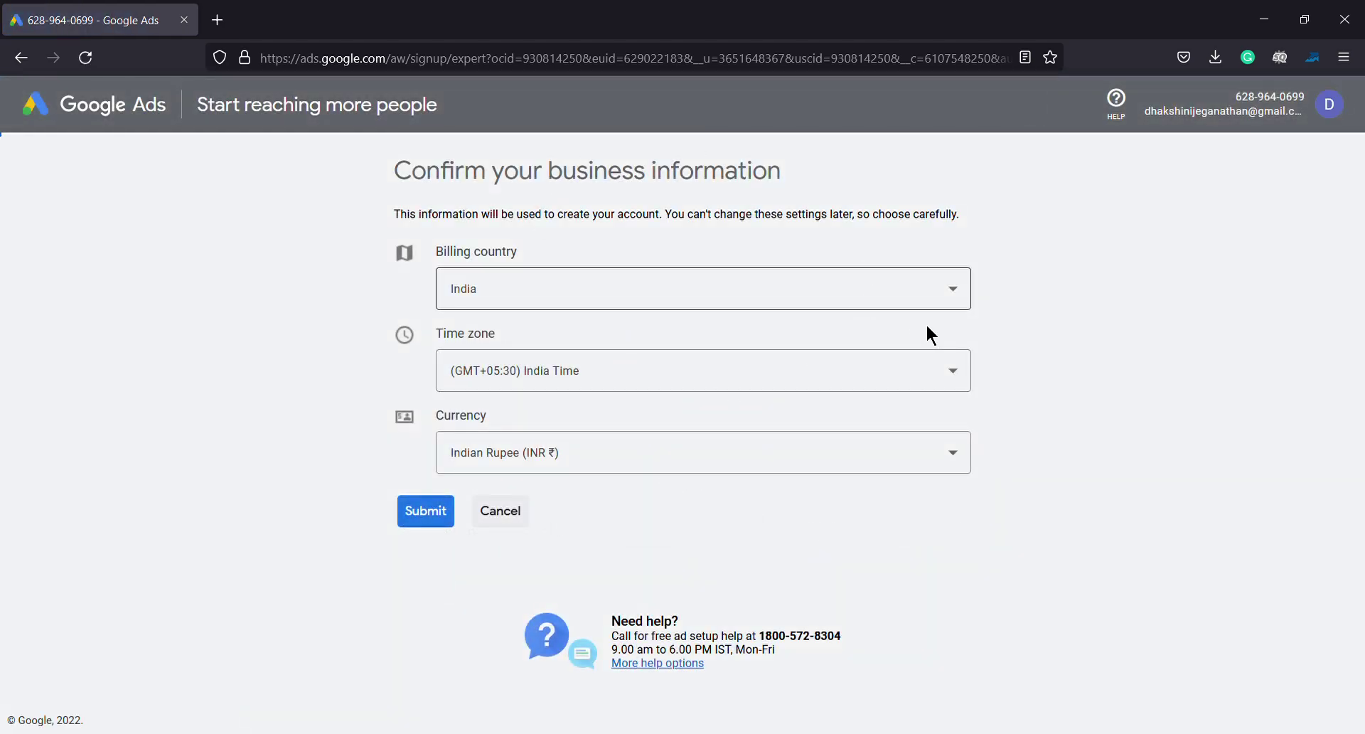
Switch to another Google login and use its cancelled Google Ads account
left_click(1329, 105)
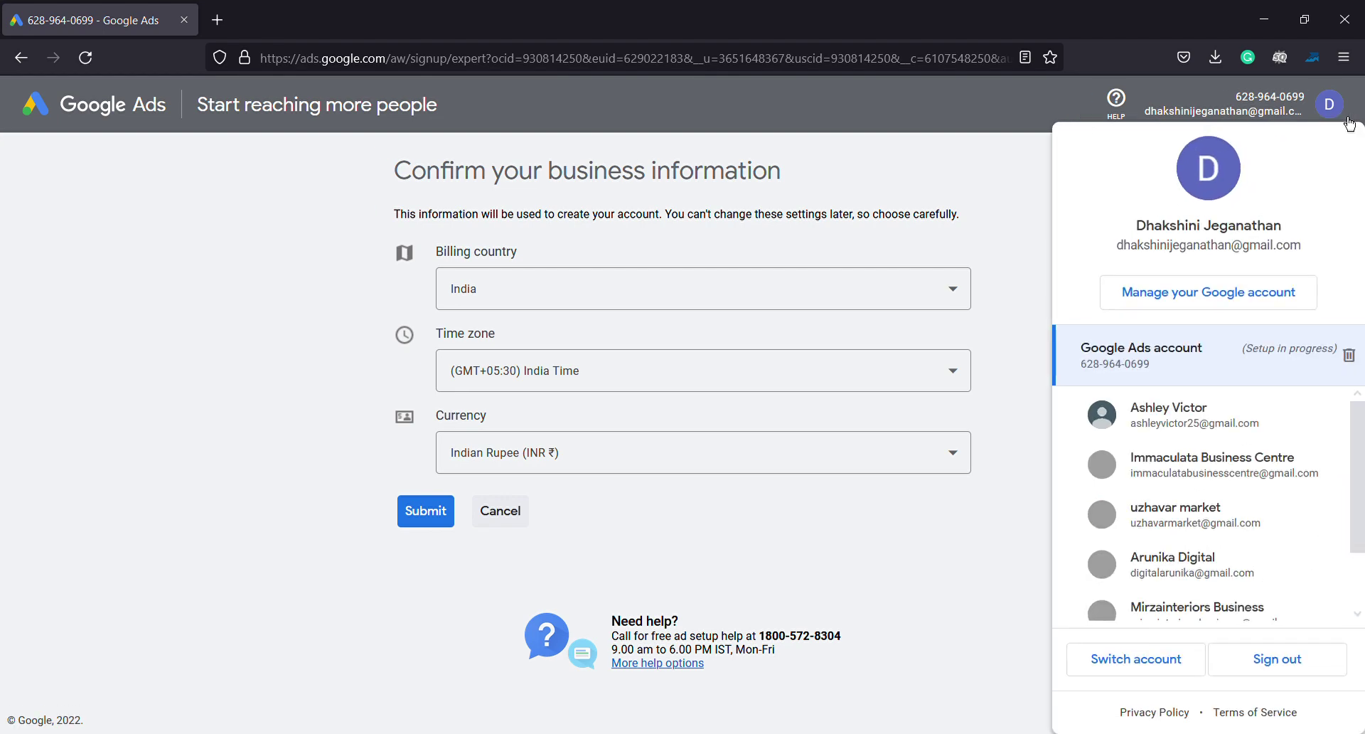
left_click(1198, 423)
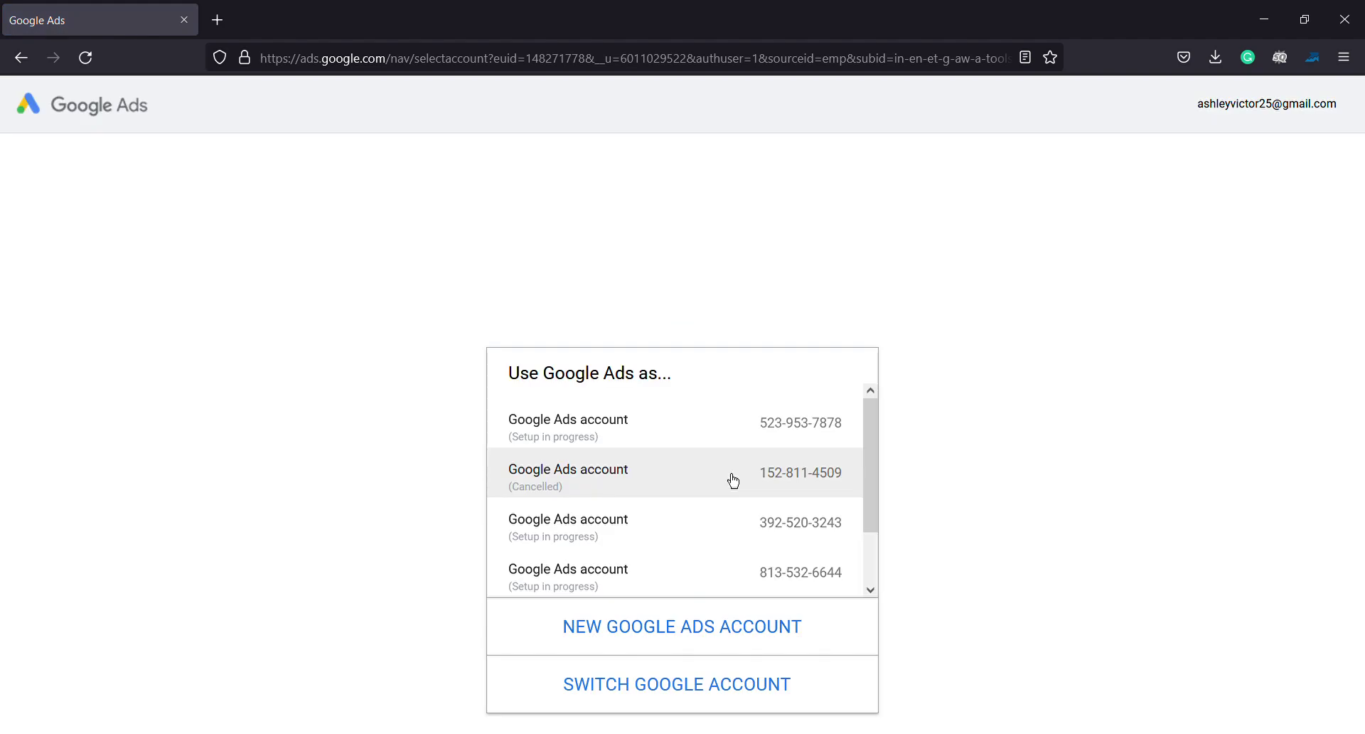
left_click(733, 482)
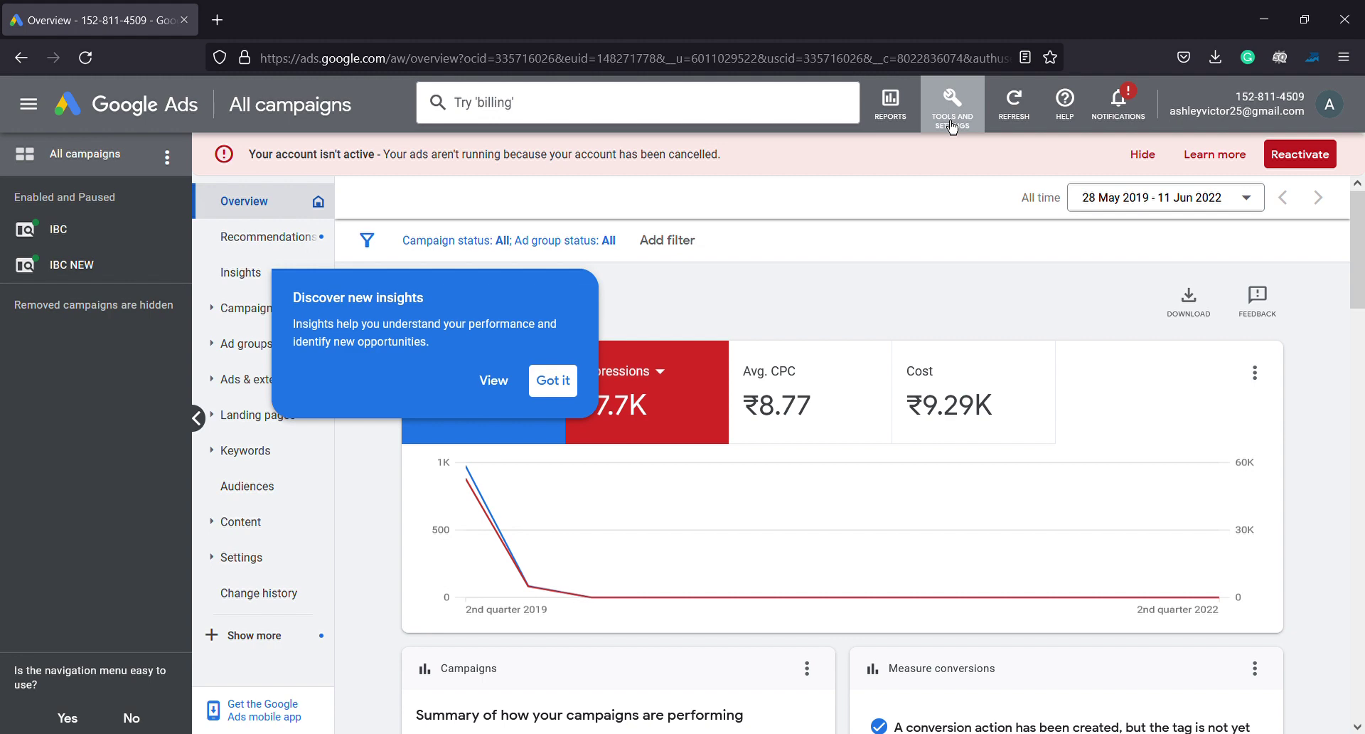
Open Keyword Planner from Tools and clear the insights tip, inactive-account warning and tax notice
left_click(952, 125)
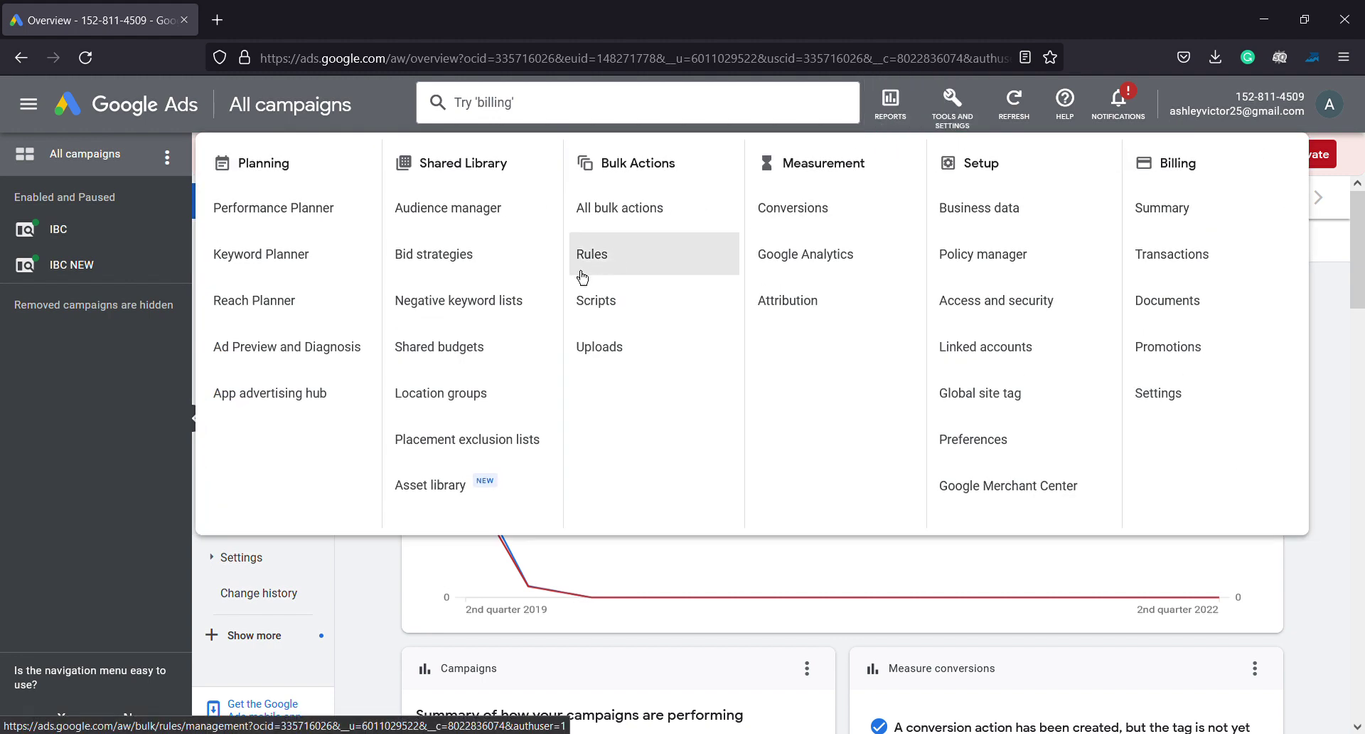
left_click(322, 272)
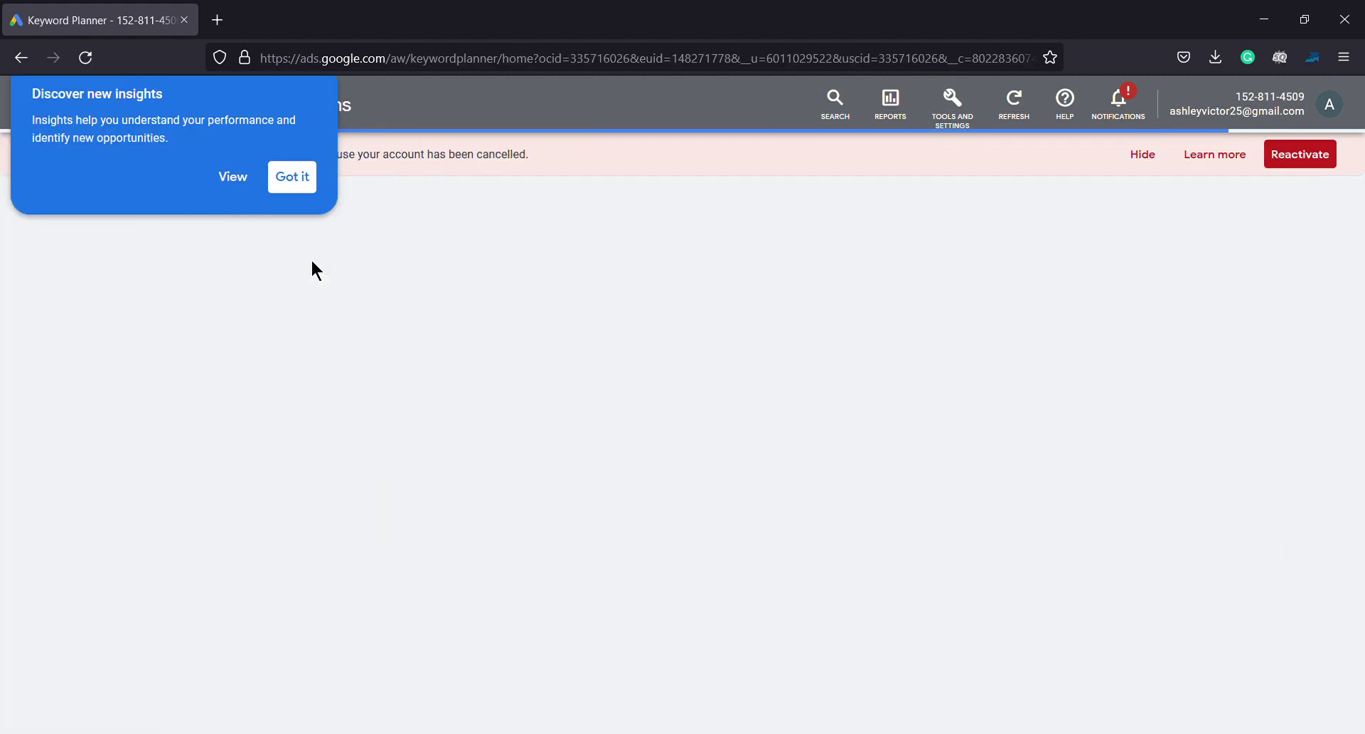
left_click(301, 184)
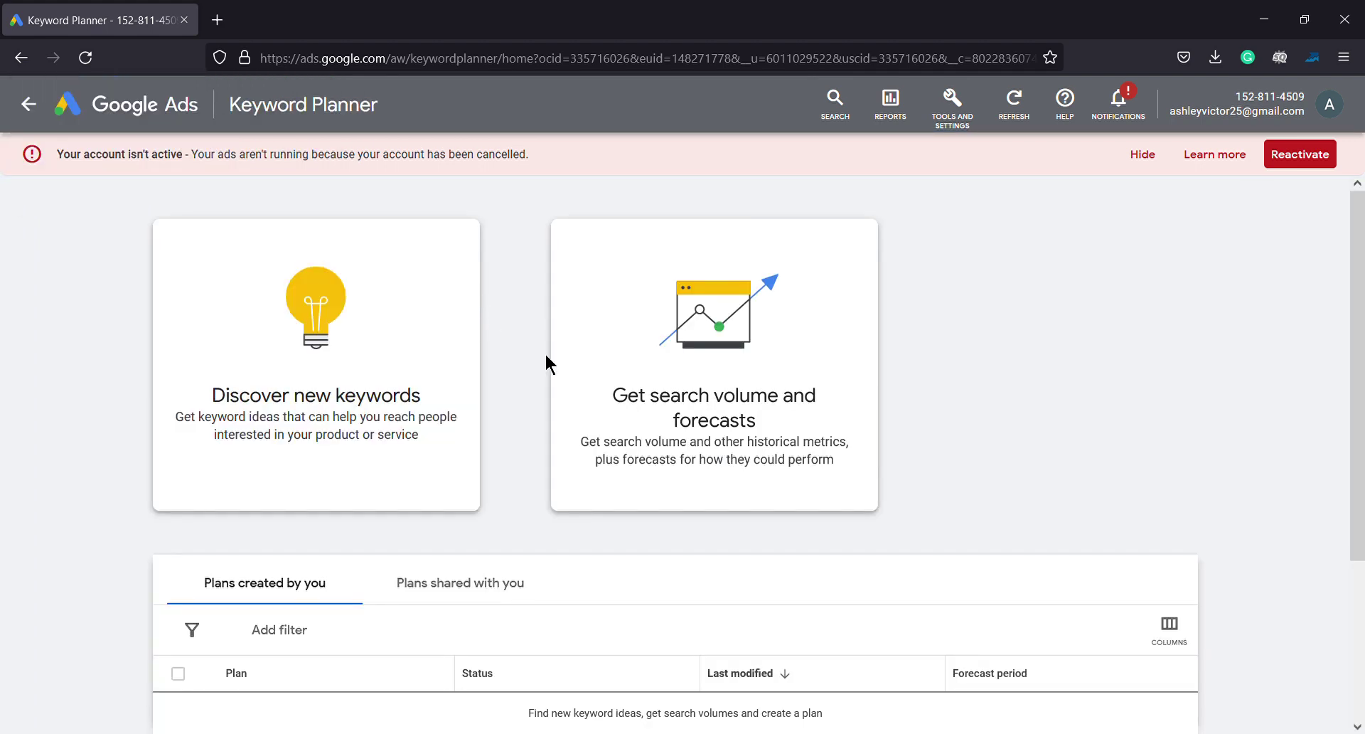
scroll(545, 363, "down", 1)
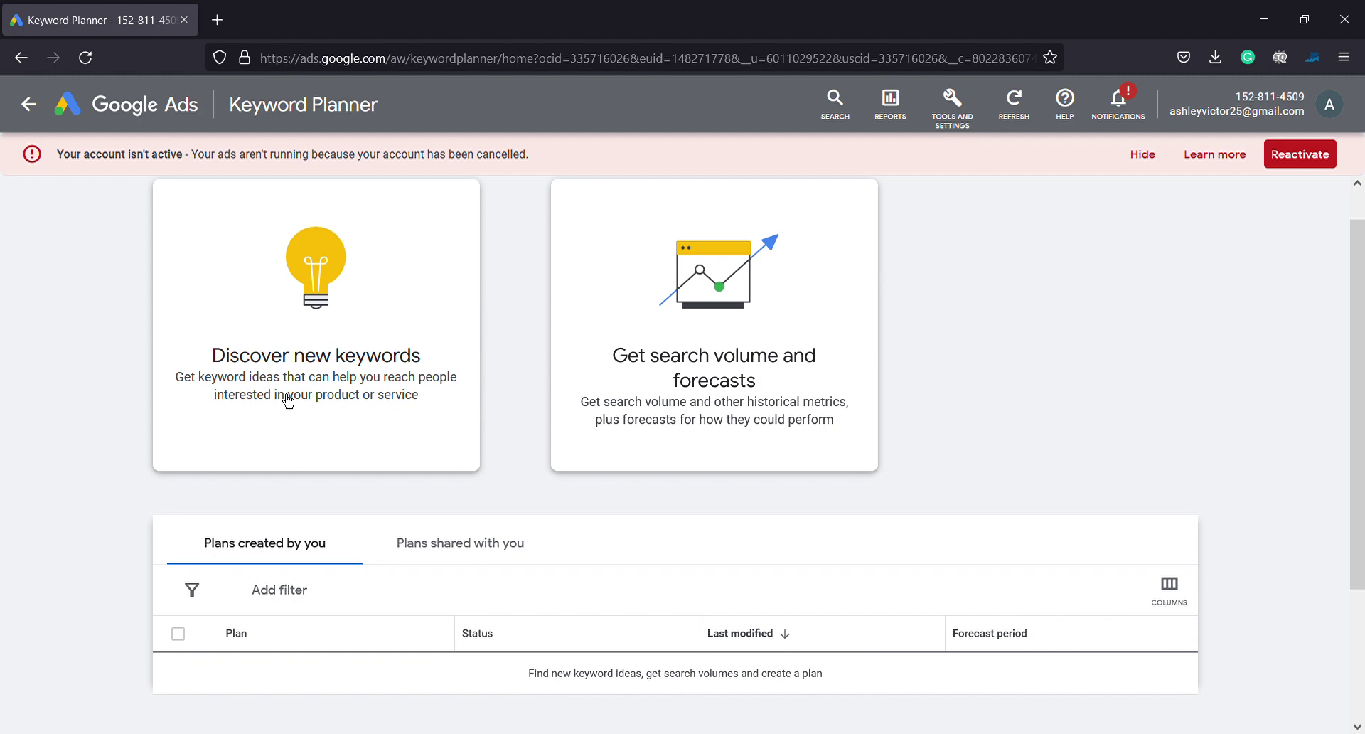
left_click(1141, 156)
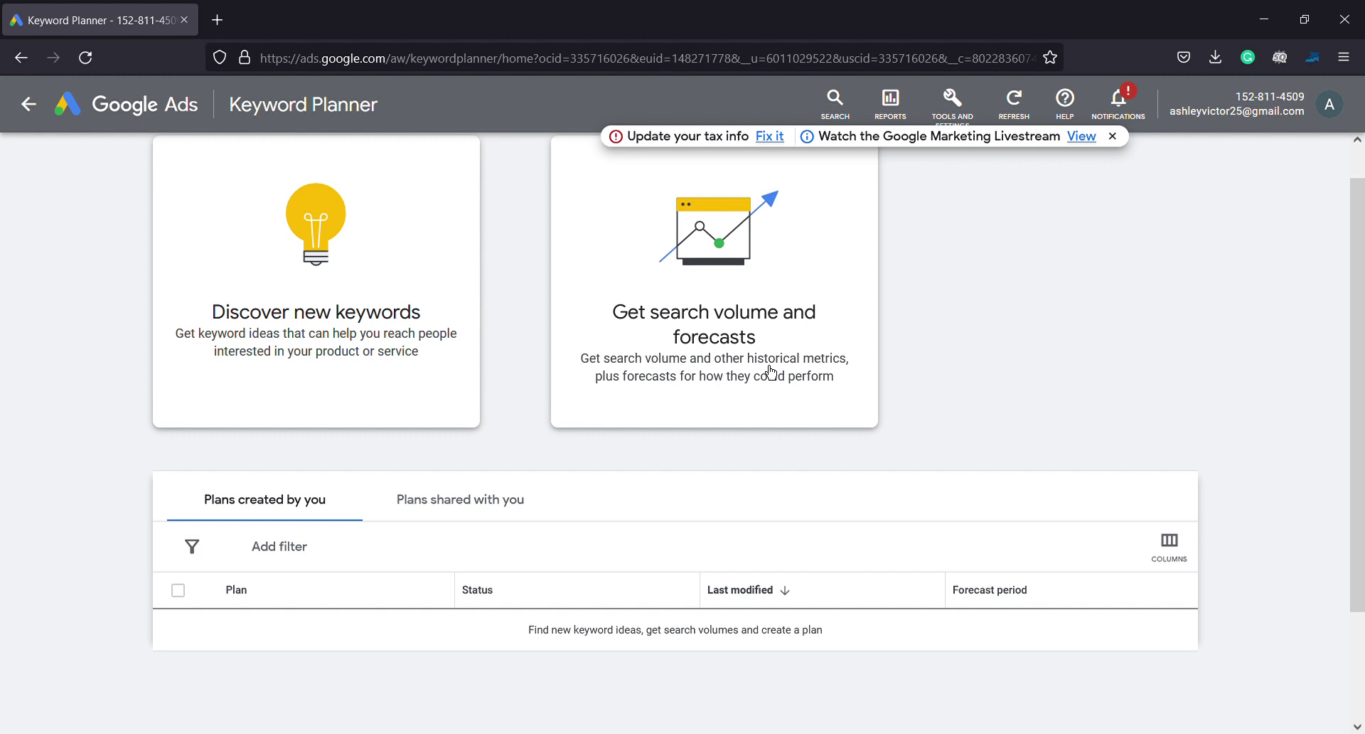
left_click(1113, 137)
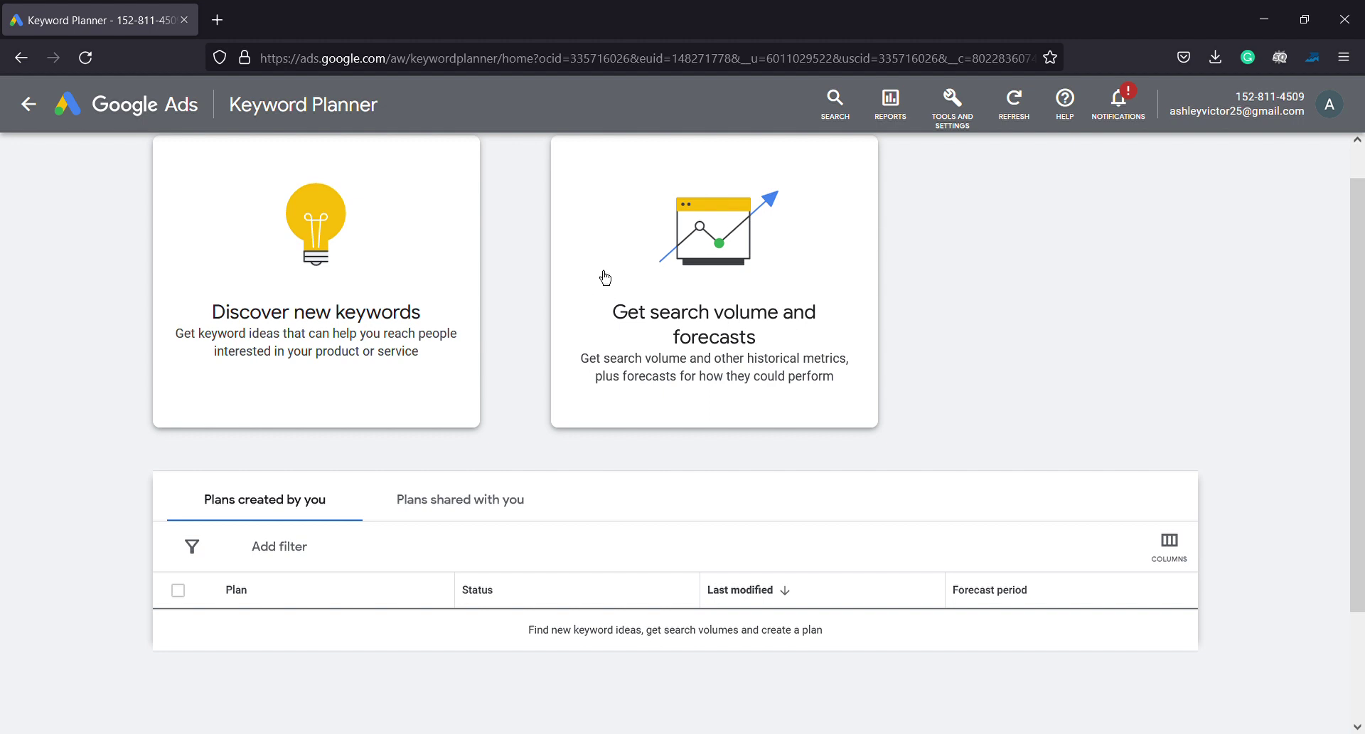
Set Discover new keywords to Start with a website, with a blank browser tab beside it
left_click(300, 265)
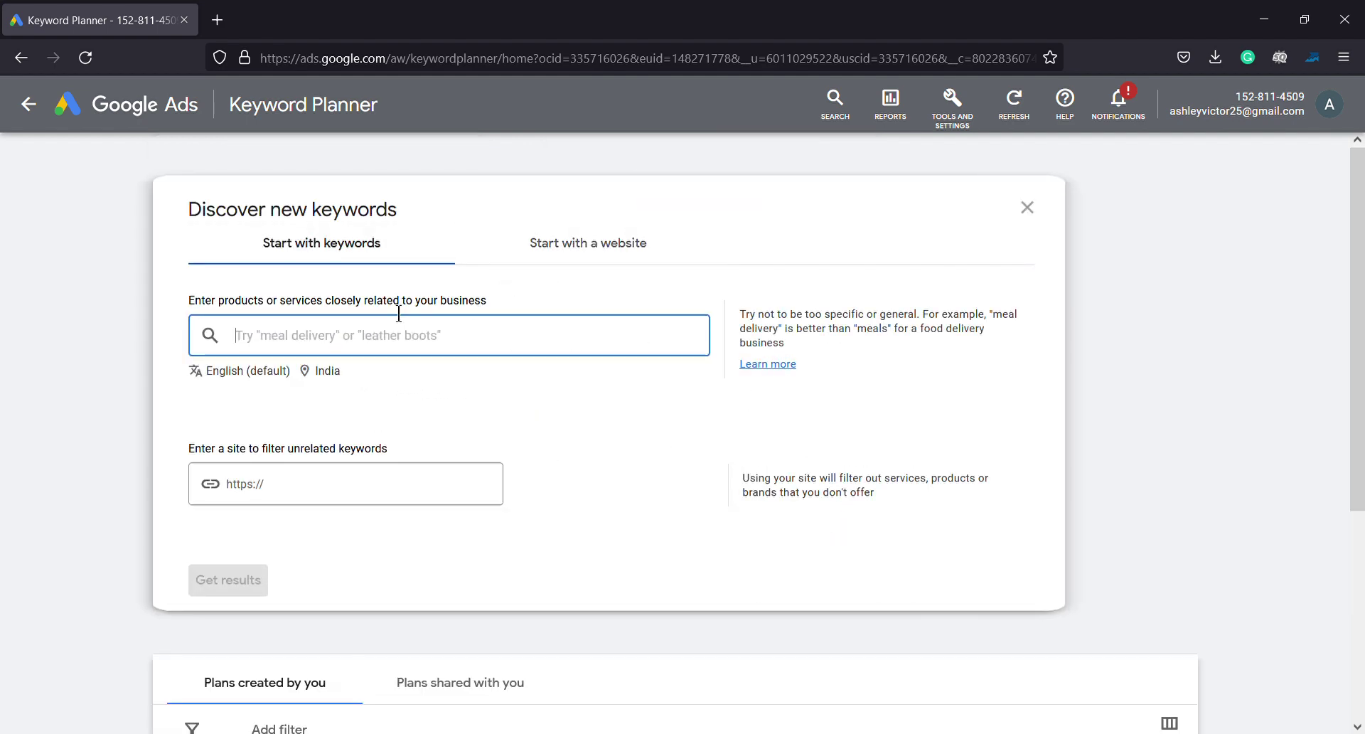
left_click(326, 256)
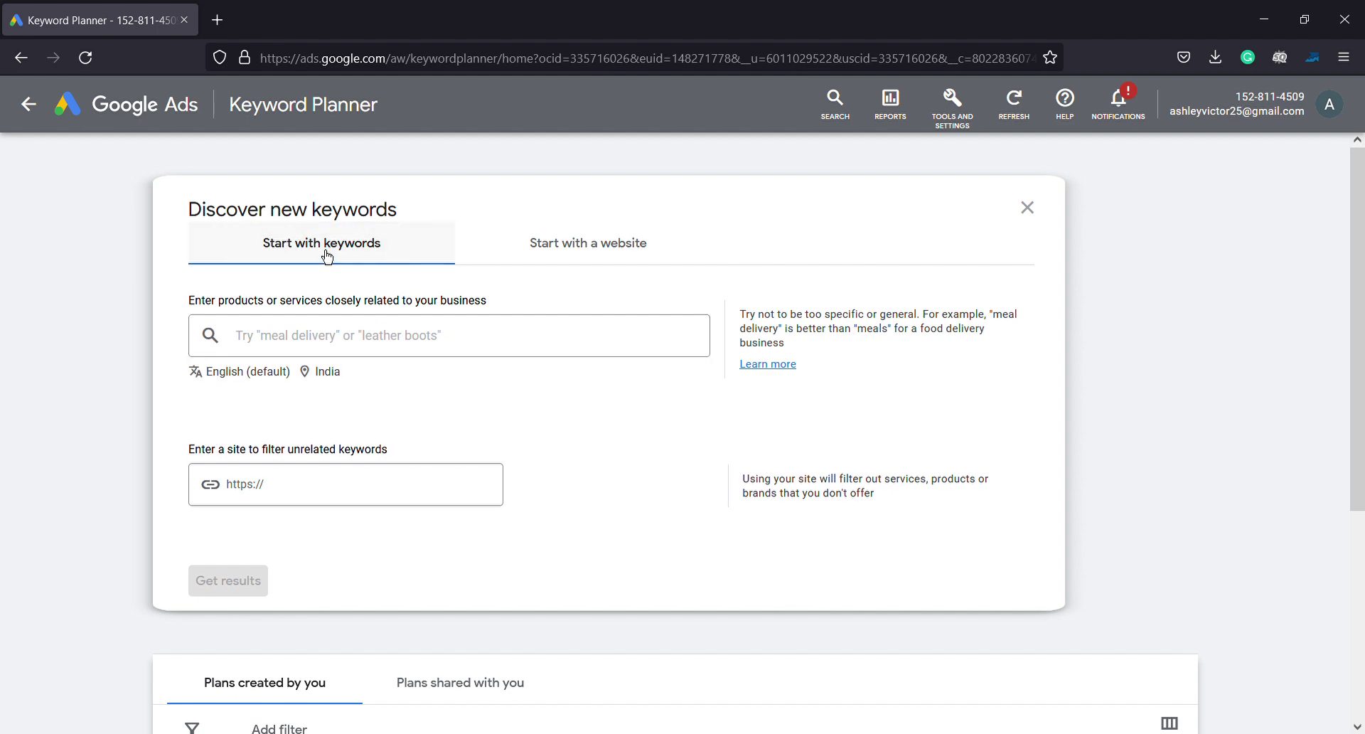
left_click(593, 271)
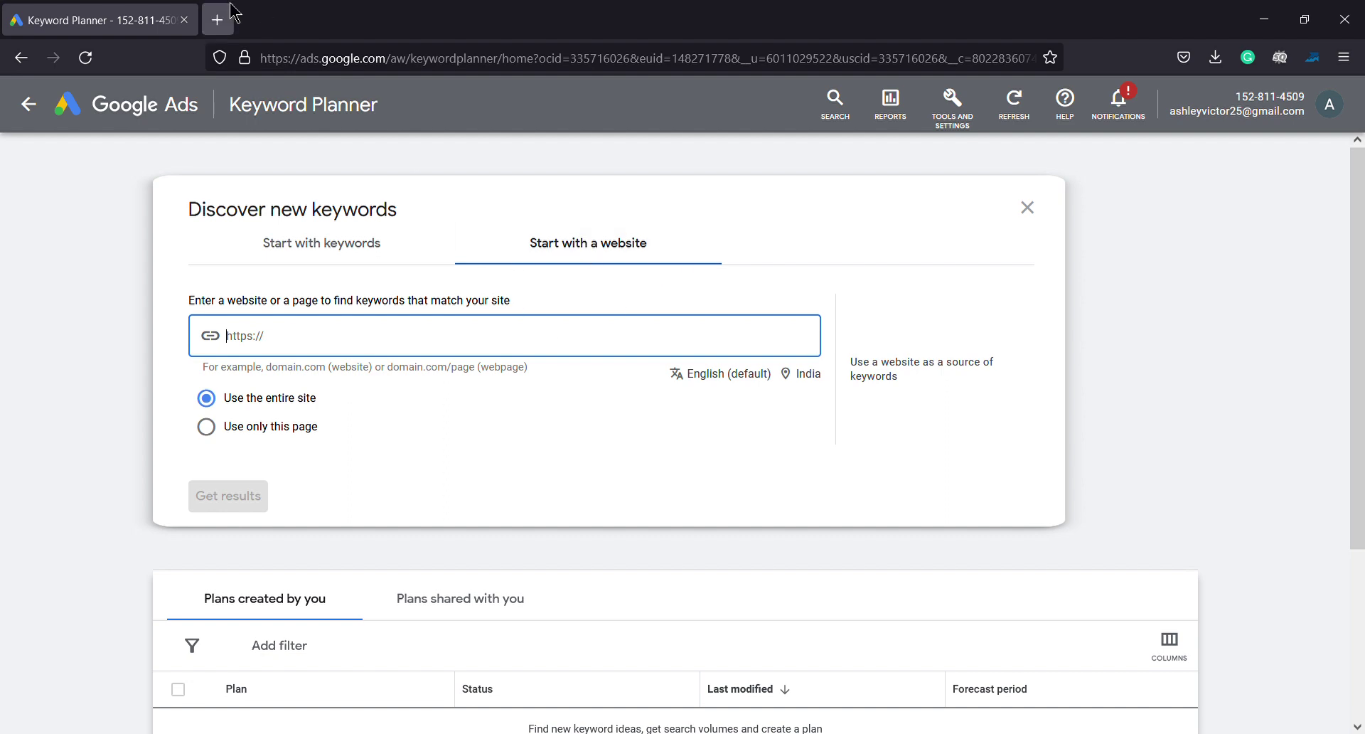
left_click(217, 19)
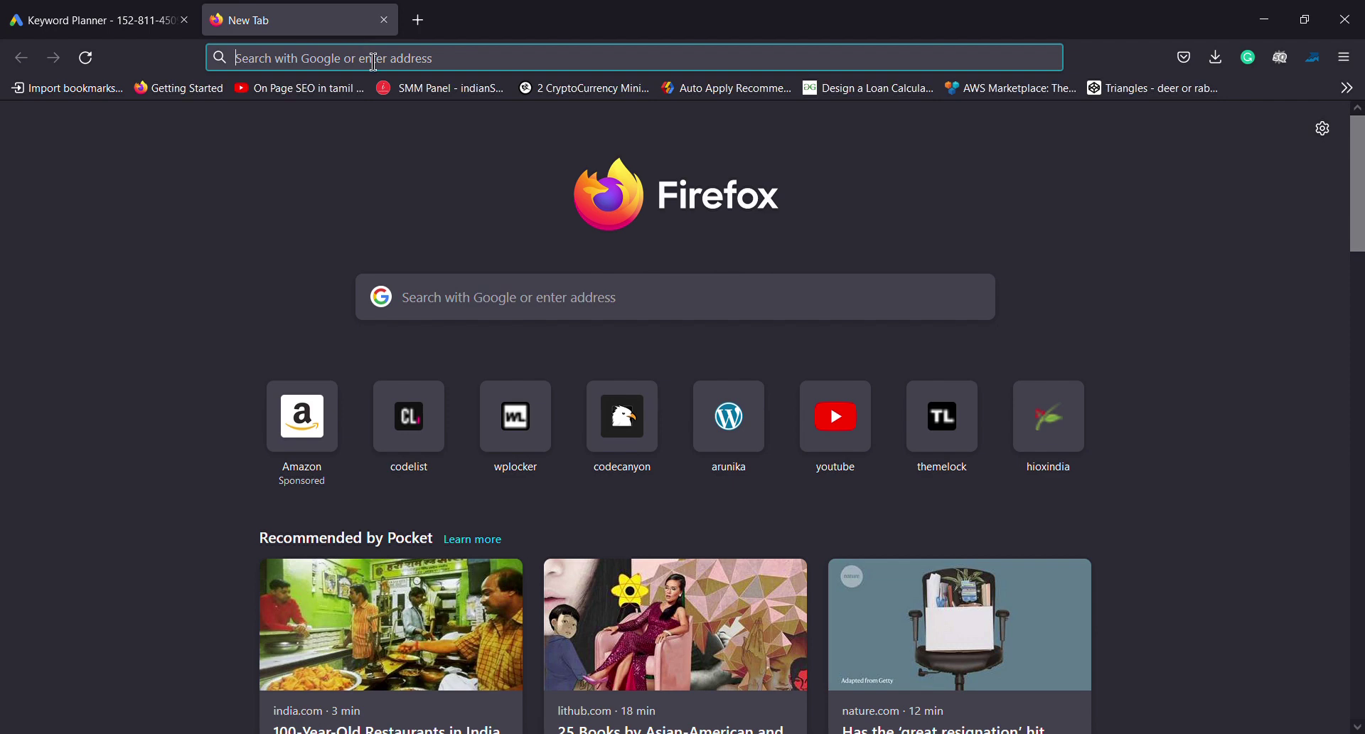
Load webeel.in in the new tab, copy its address, and return to Keyword Planner's website field
type("webeel.in/")
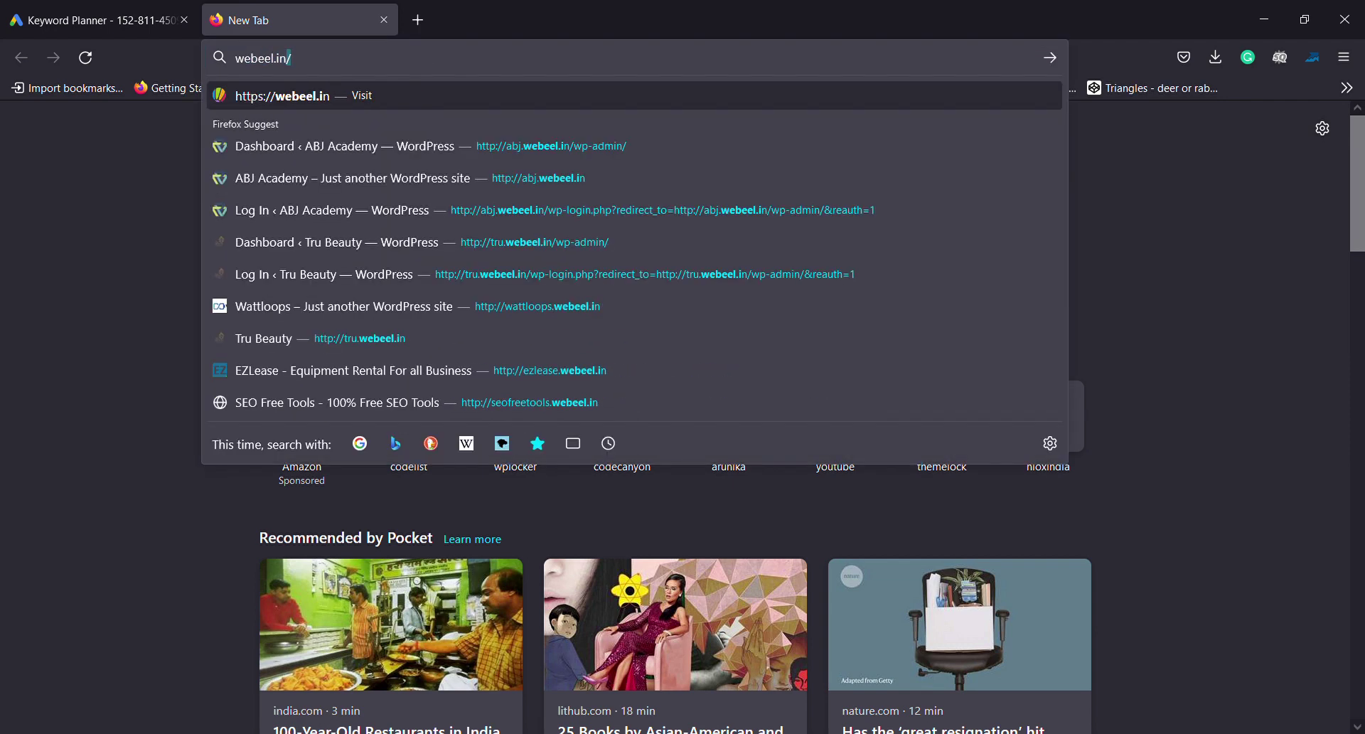
key("Return")
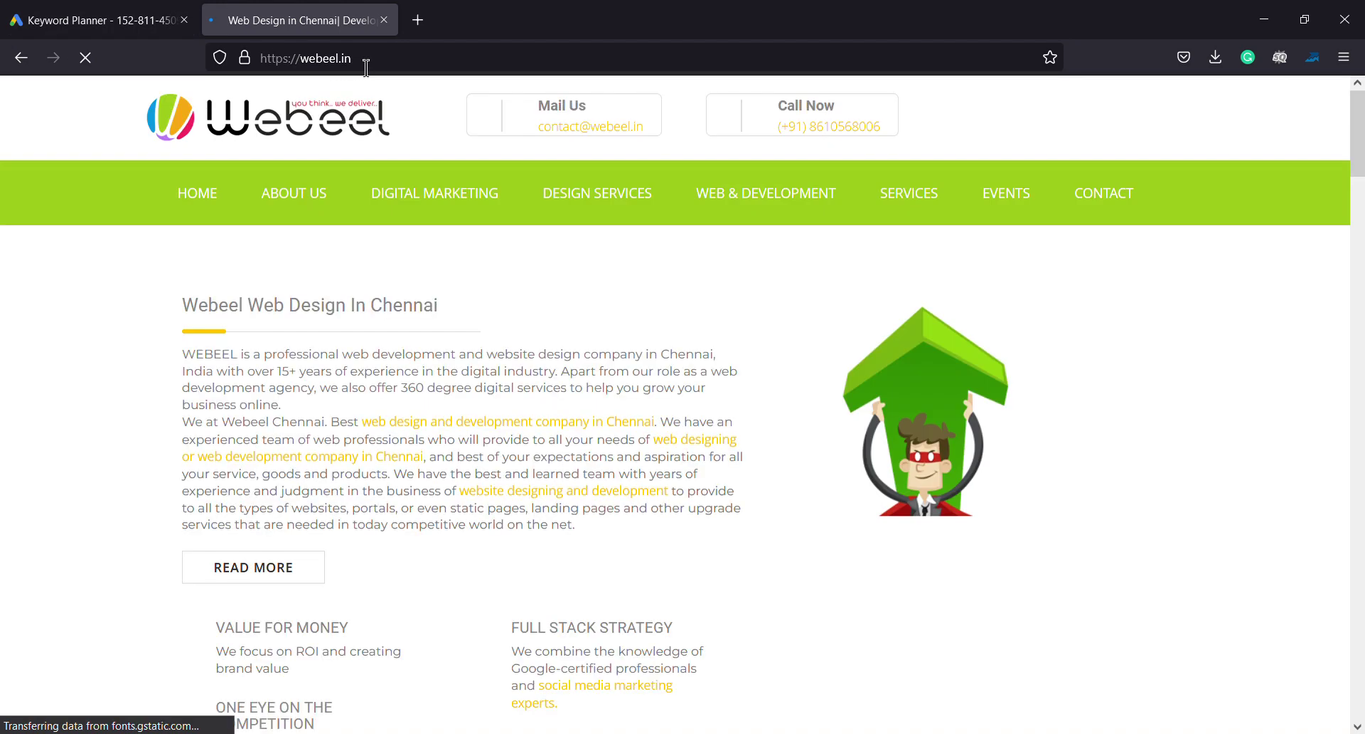
left_click(378, 63)
key("ctrl+c")
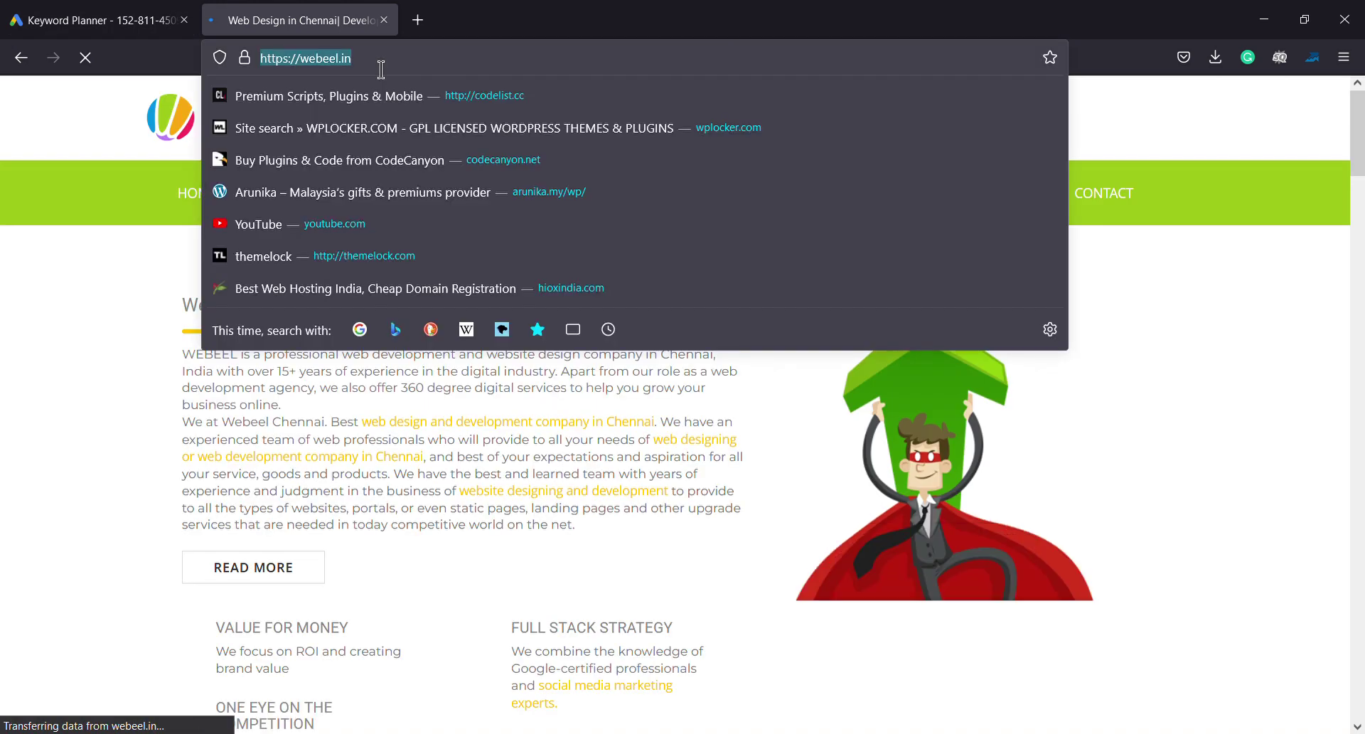
left_click(127, 10)
left_click(533, 346)
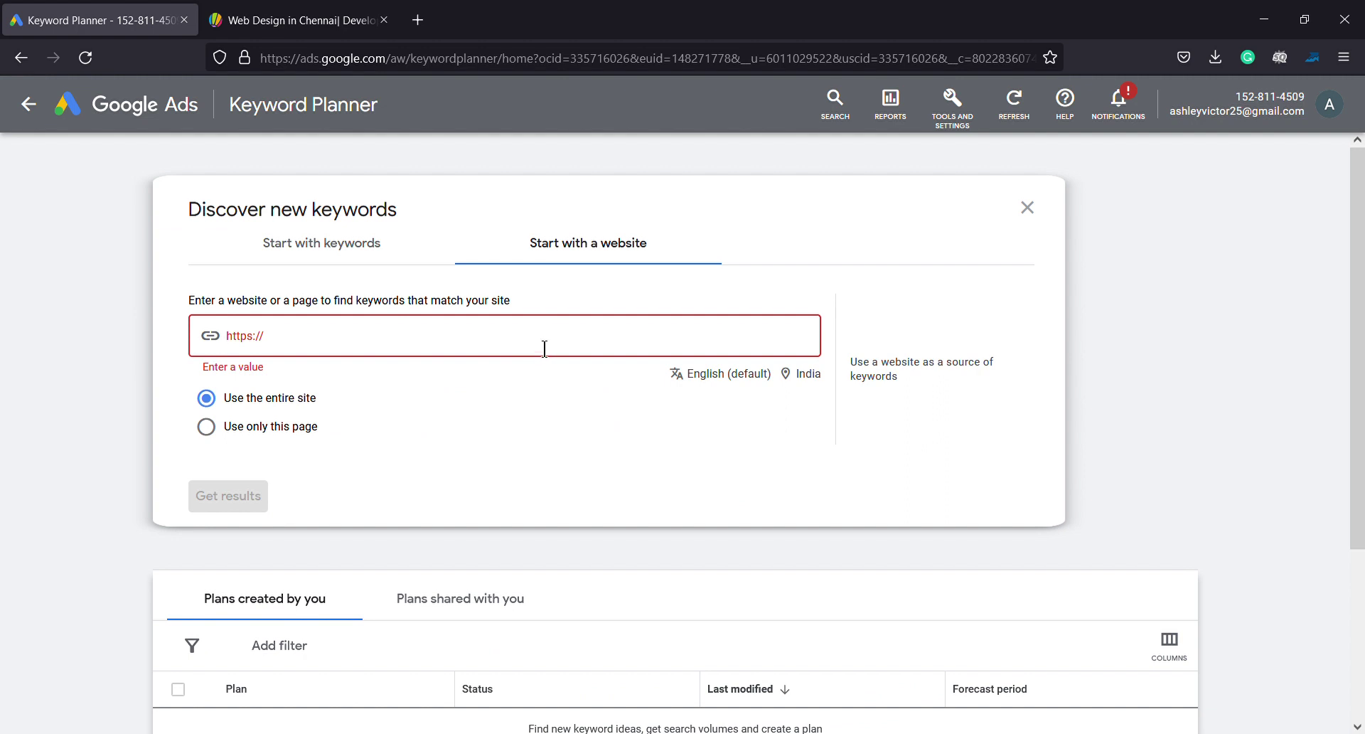
key("ctrl+v")
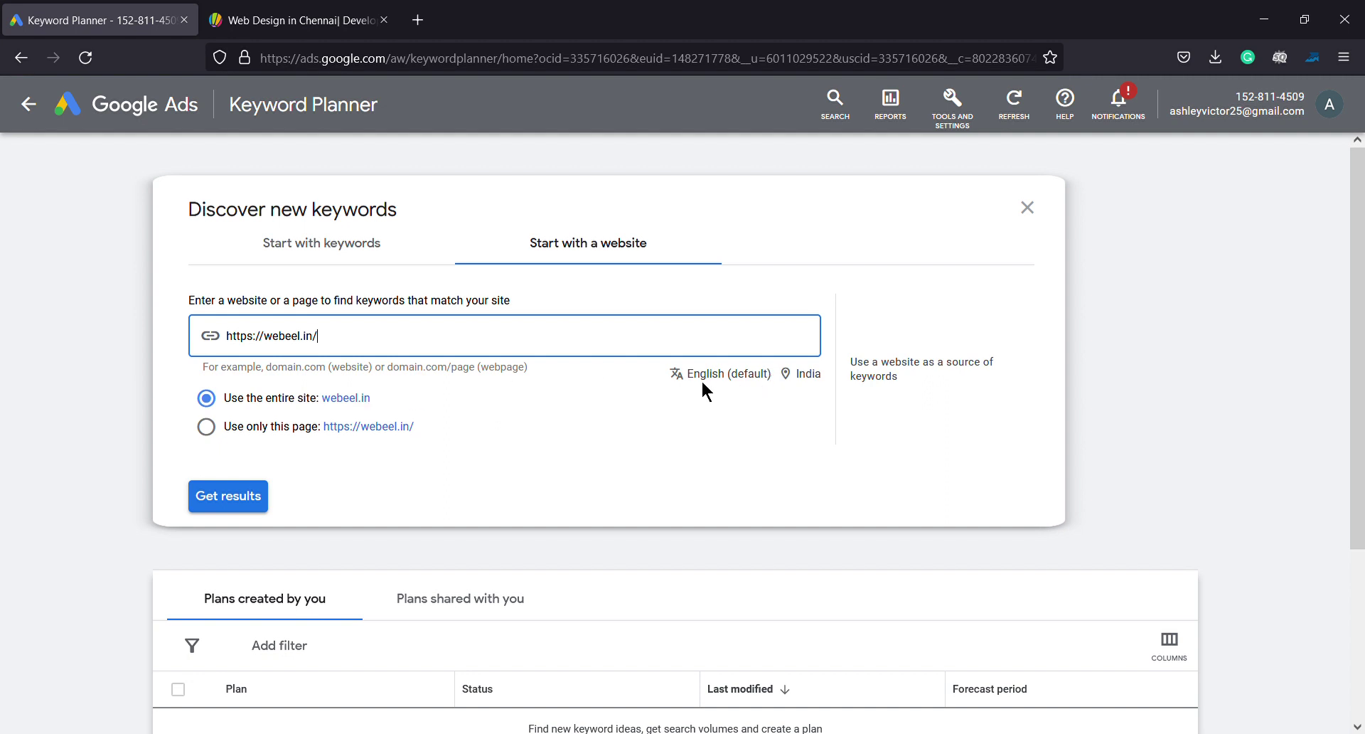
left_click(809, 386)
left_click(807, 377)
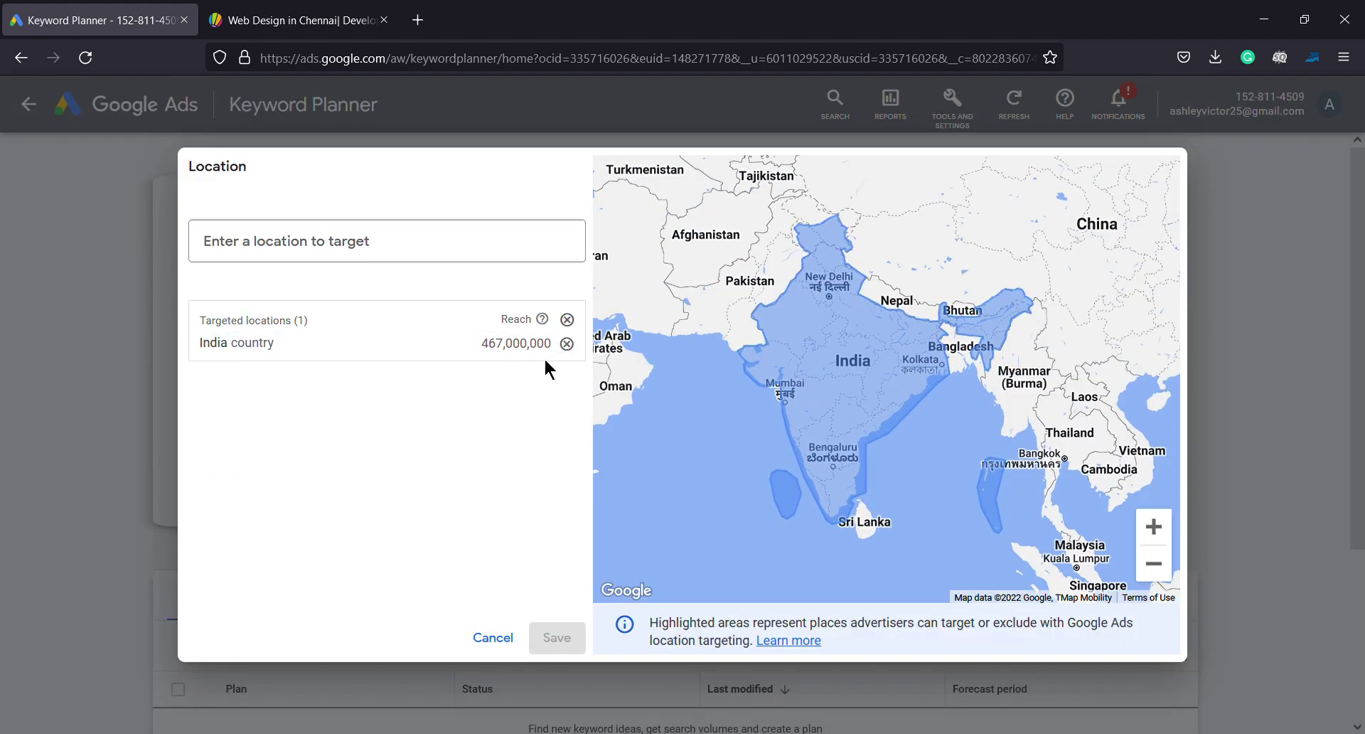
Target Chennai, Tamil Nadu instead of India and fetch keyword ideas for webeel.in
left_click(481, 248)
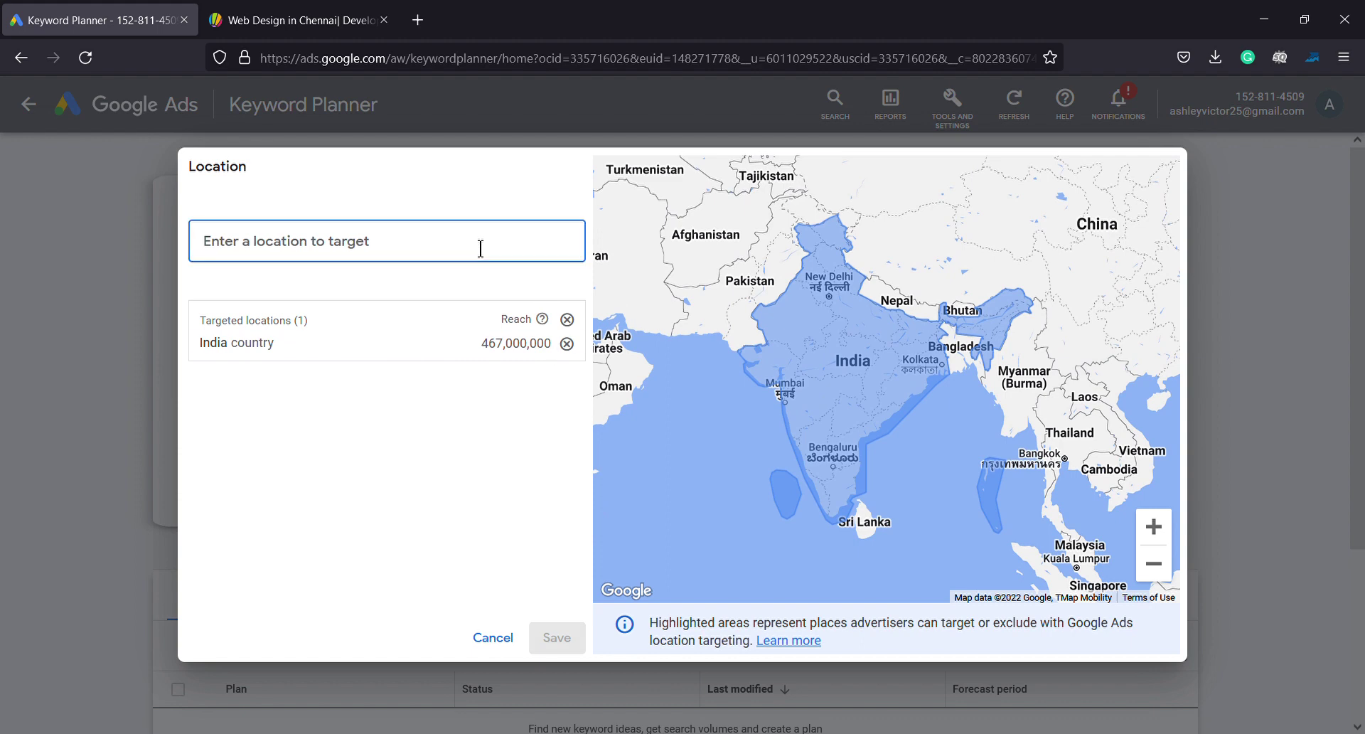
type("chenani")
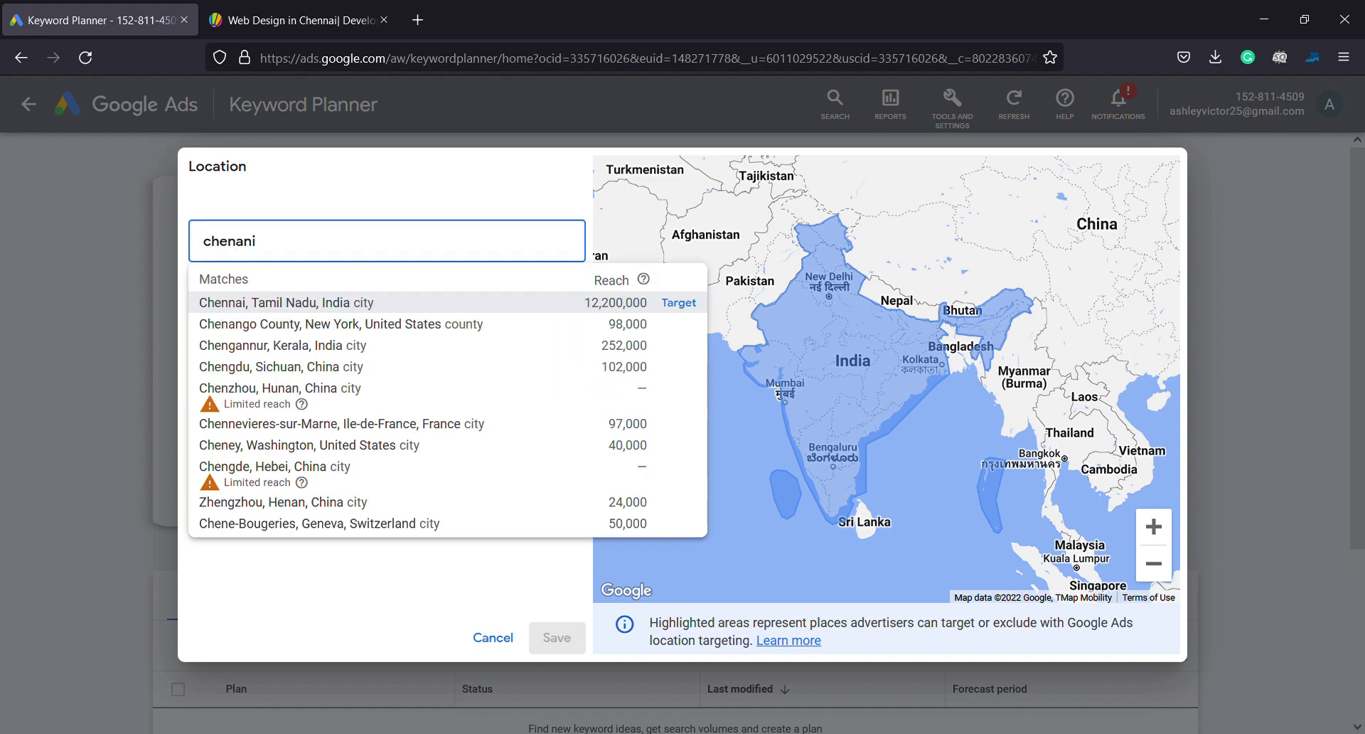
key("BackSpace")
key("BackSpace")
key("BackSpace")
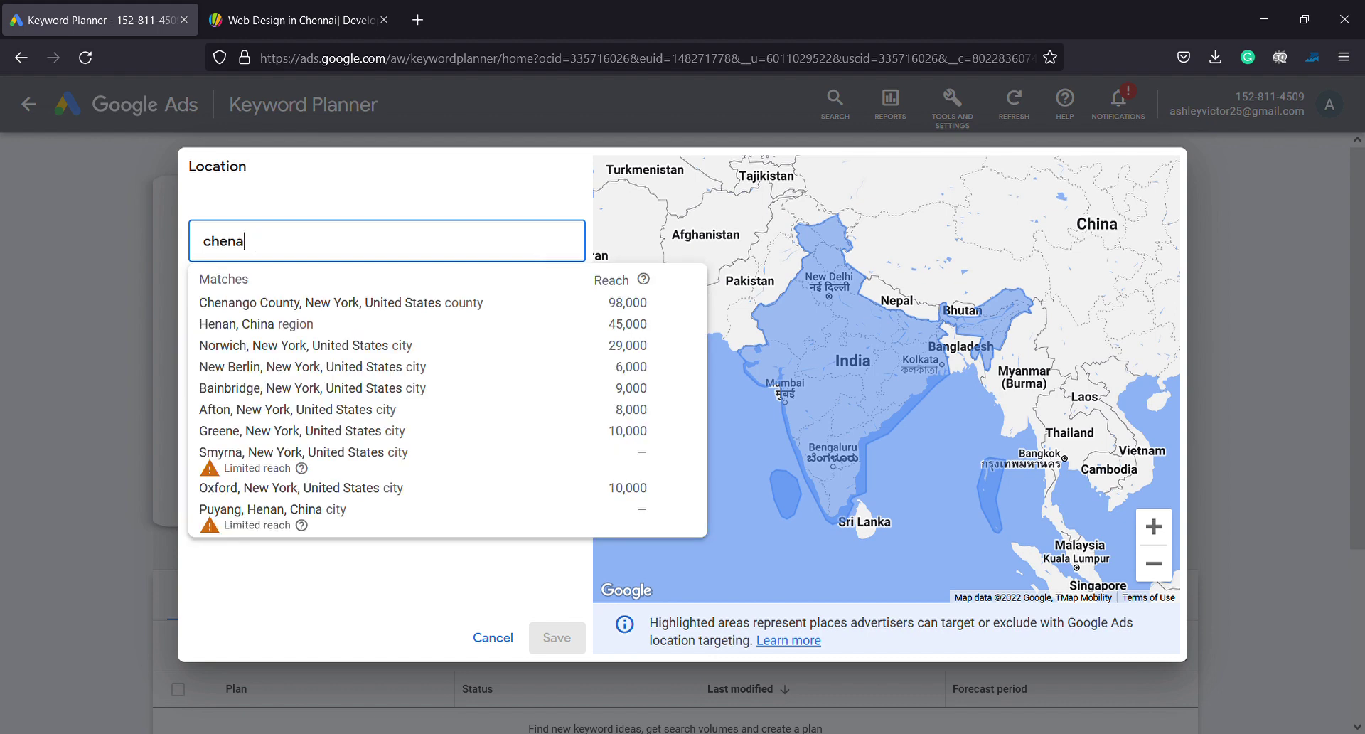
type("nai")
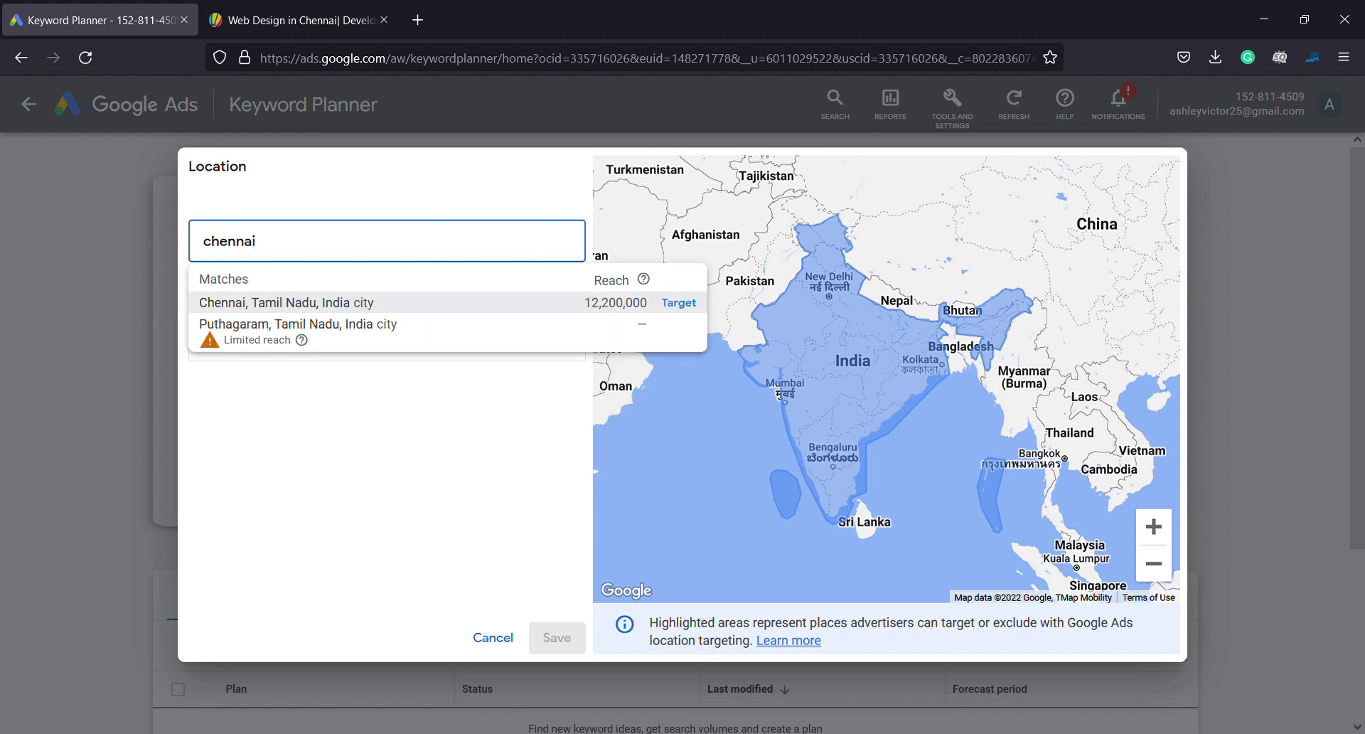
left_click(458, 316)
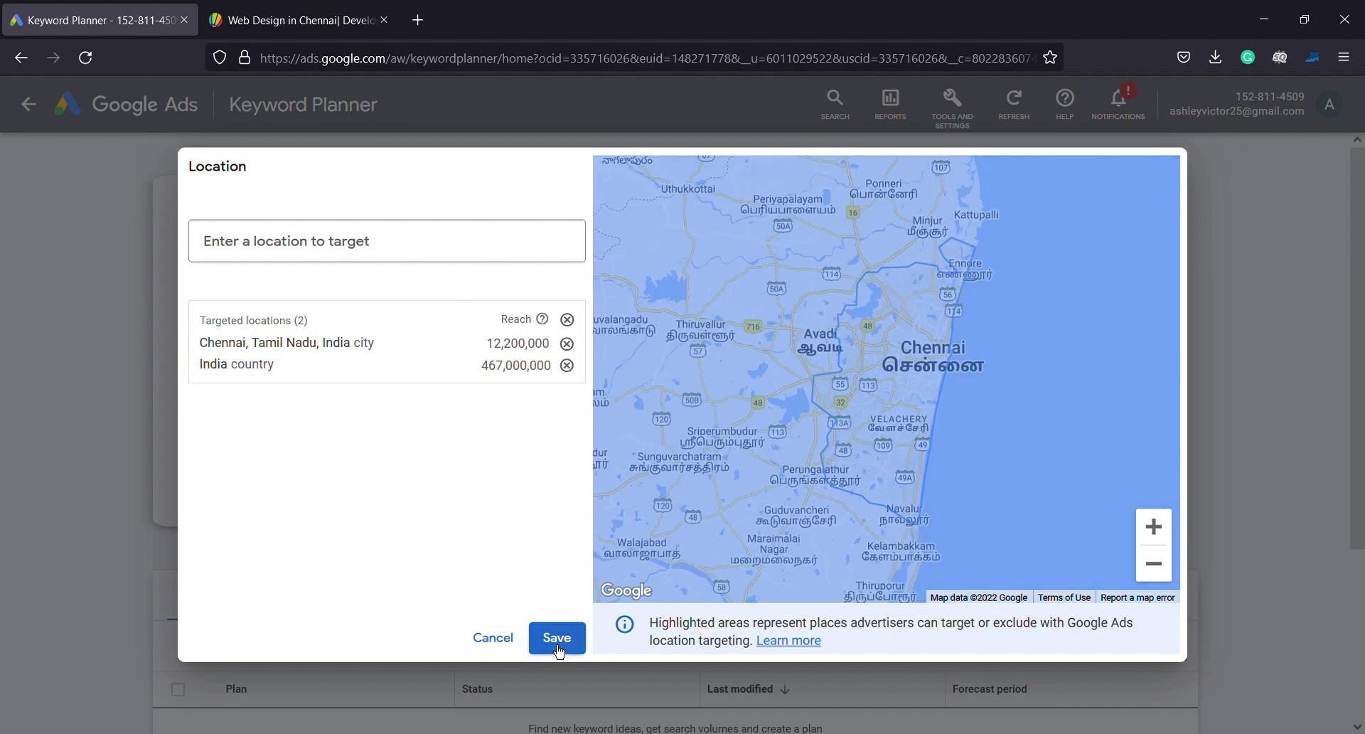
left_click(566, 365)
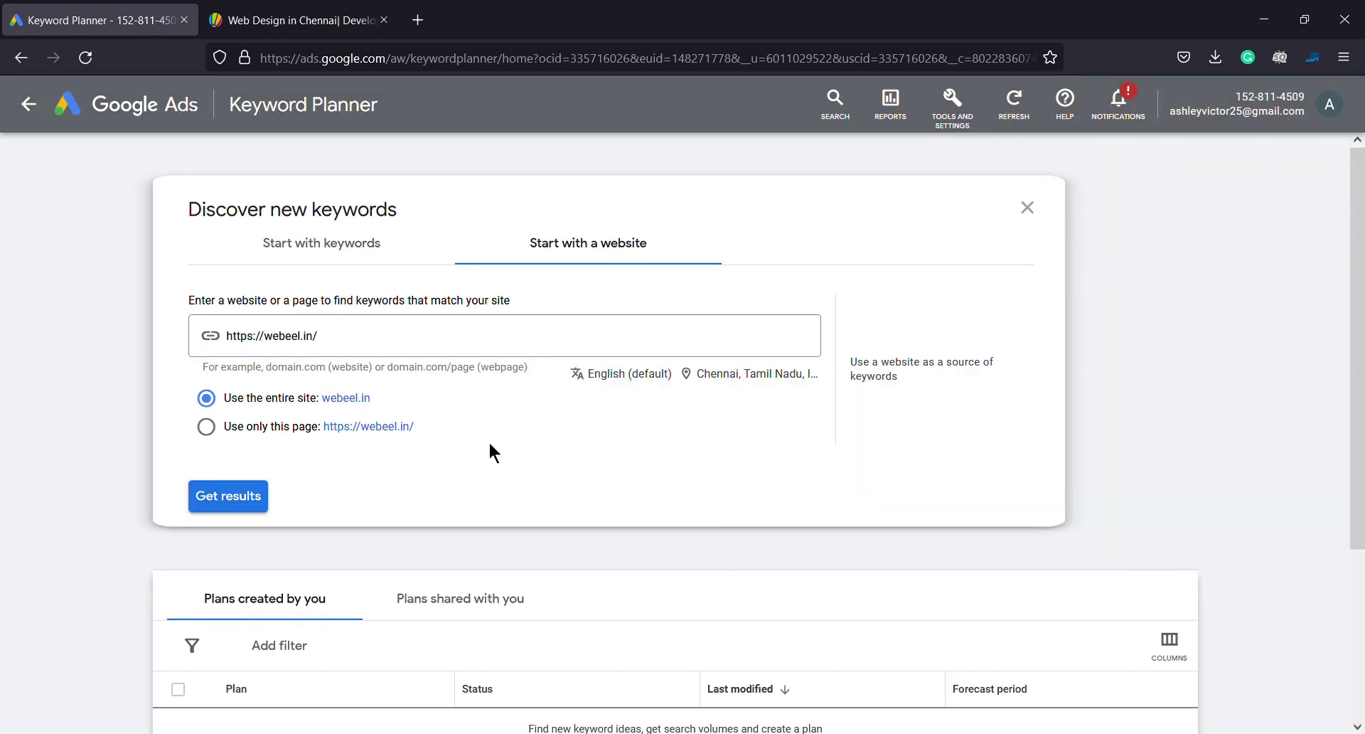
left_click(236, 509)
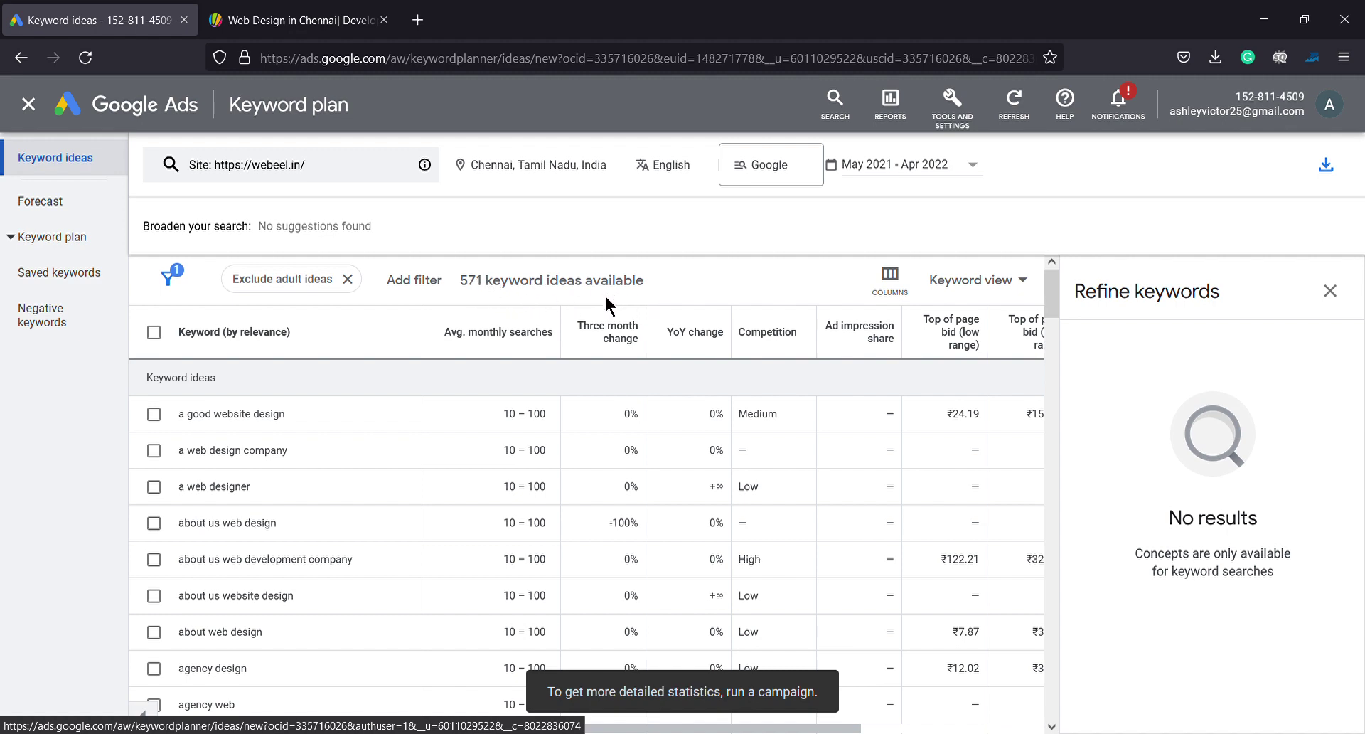
Review the 571 keyword ideas and read the help cards for each column header
scroll(617, 359, "down", 1)
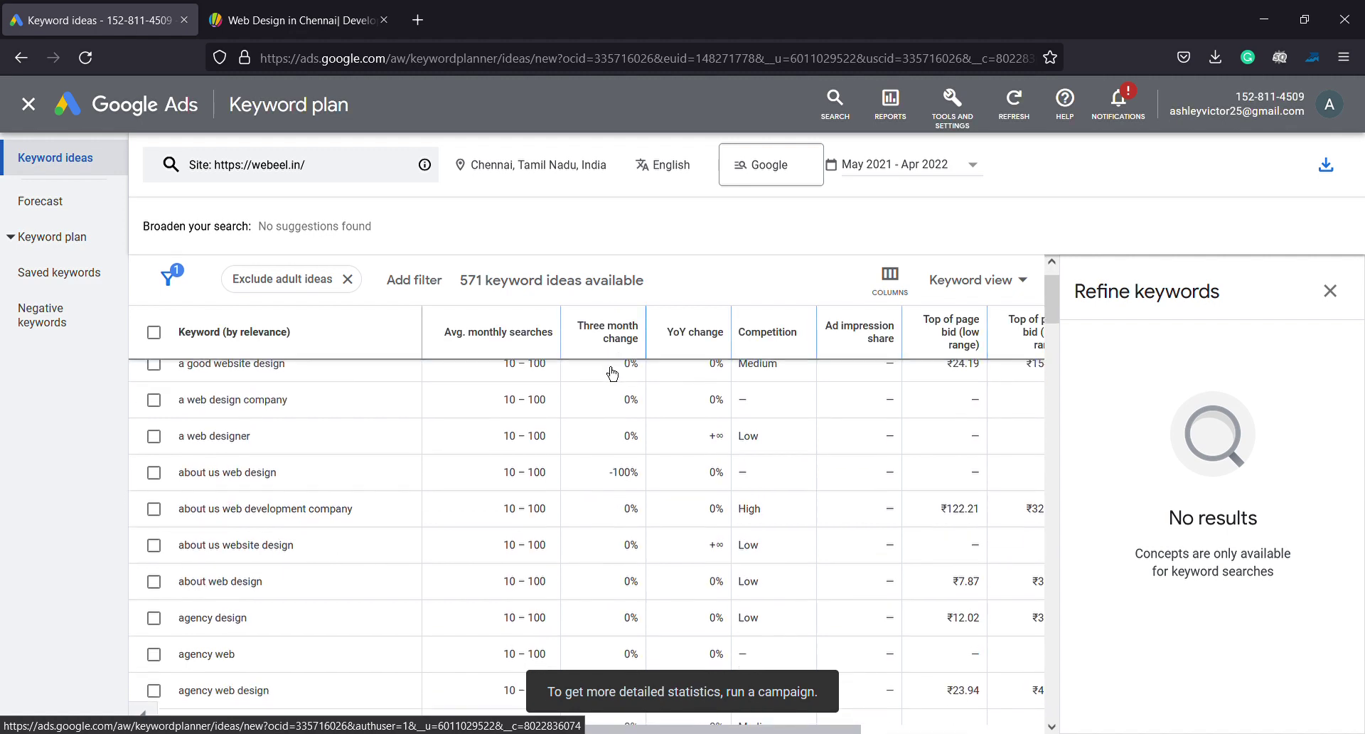
scroll(604, 366, "up", 1)
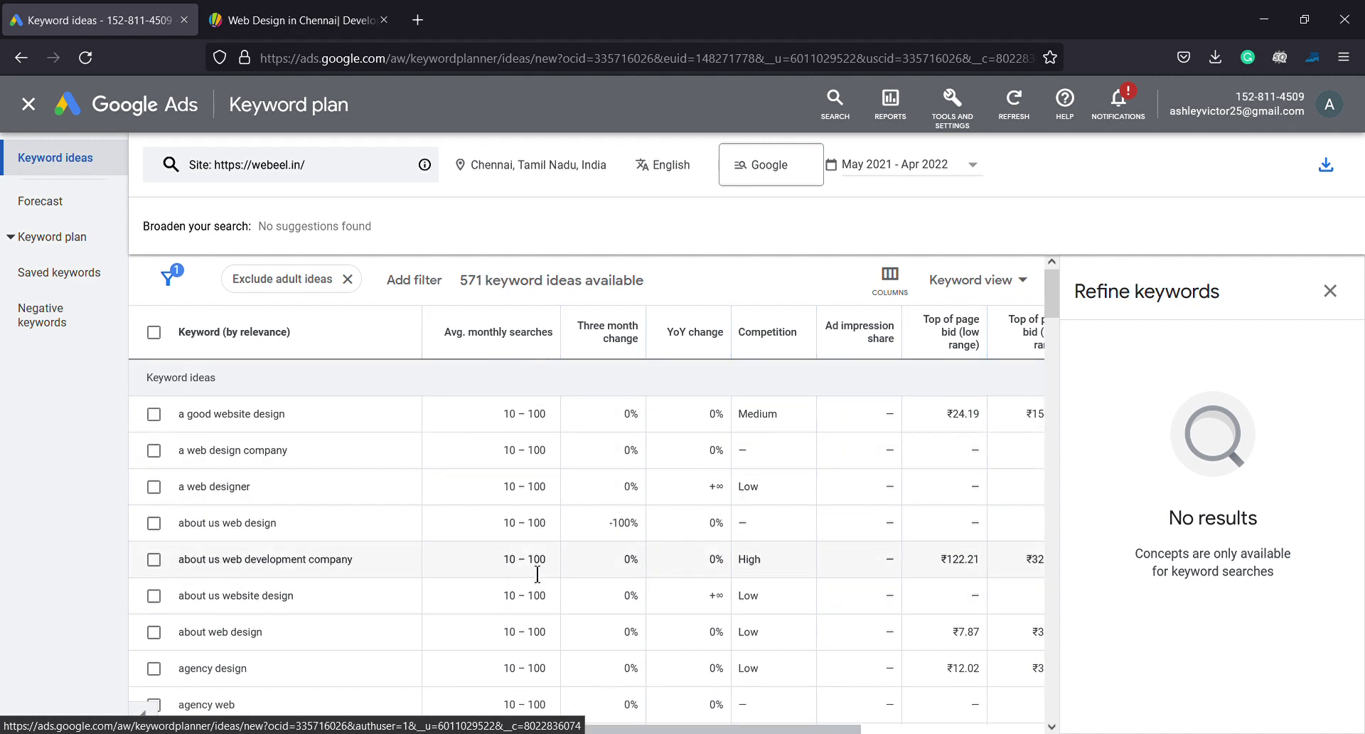
mouse_move(629, 348)
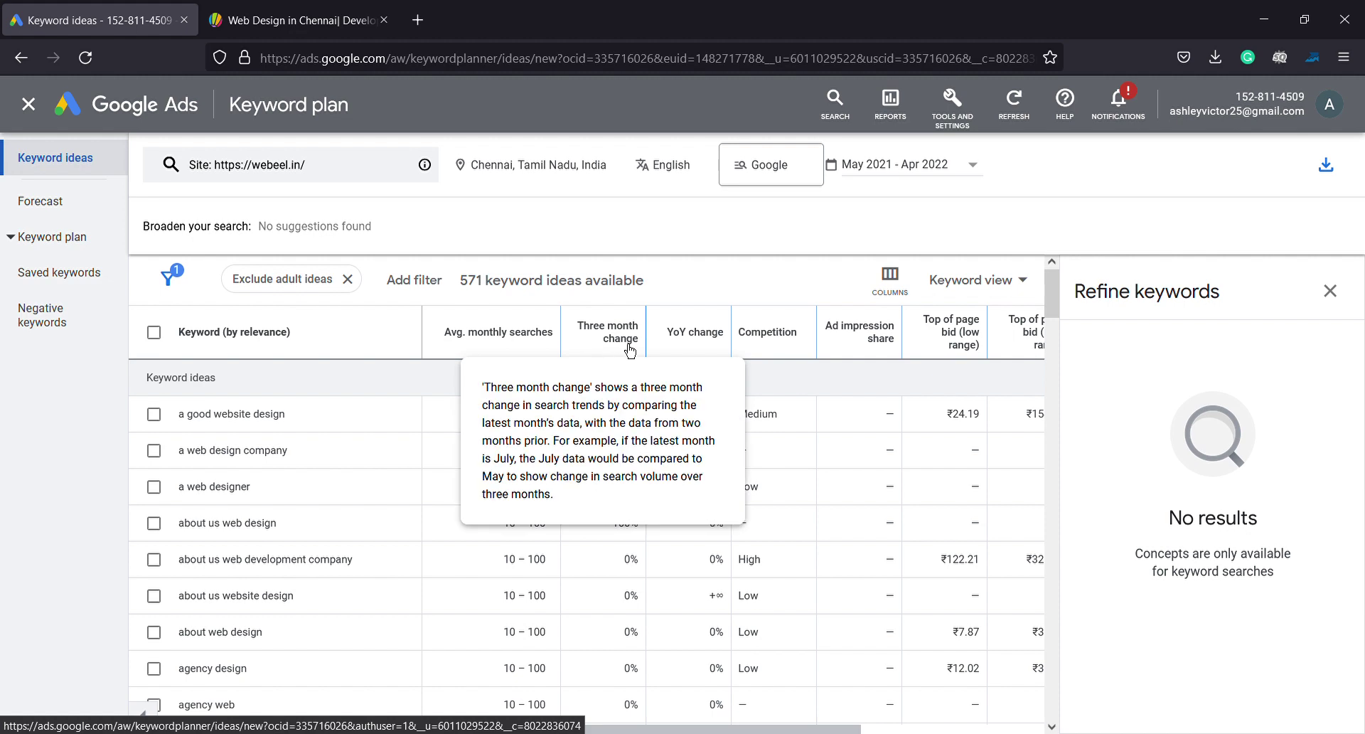
mouse_move(704, 344)
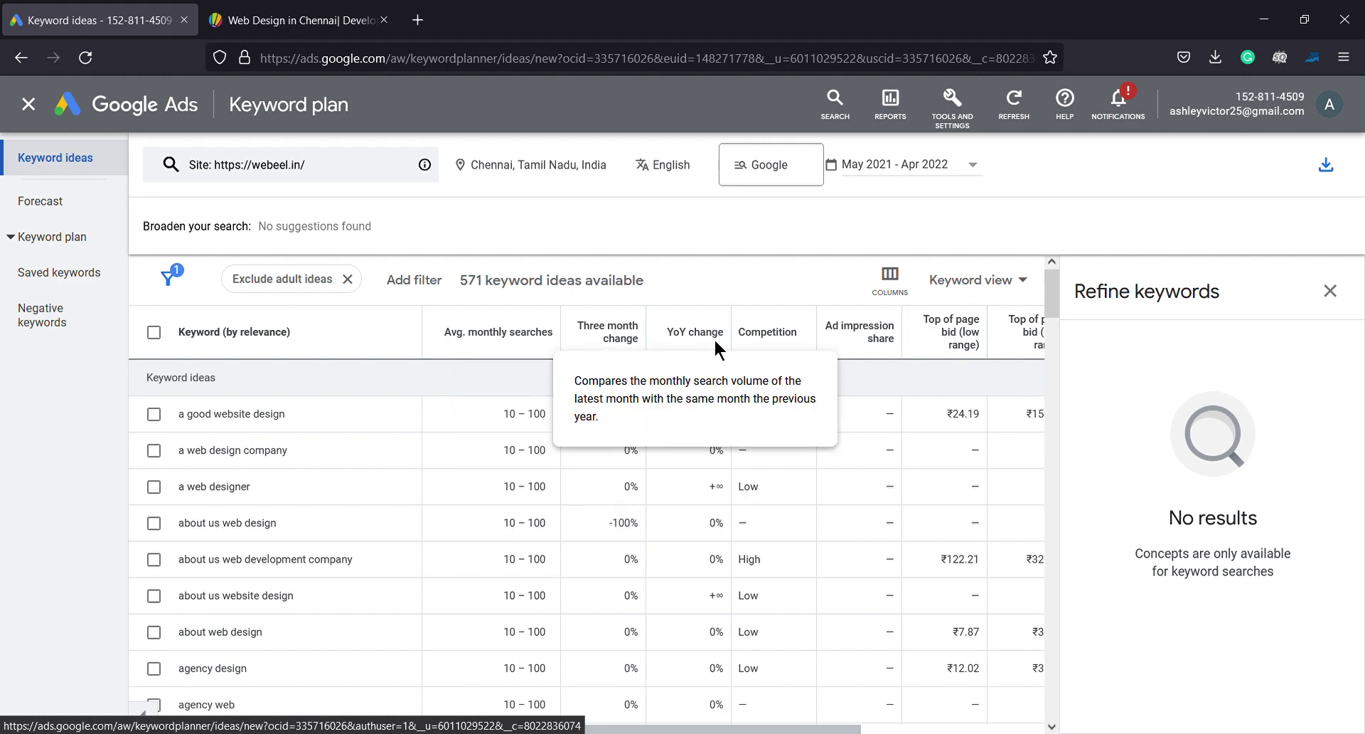
mouse_move(877, 339)
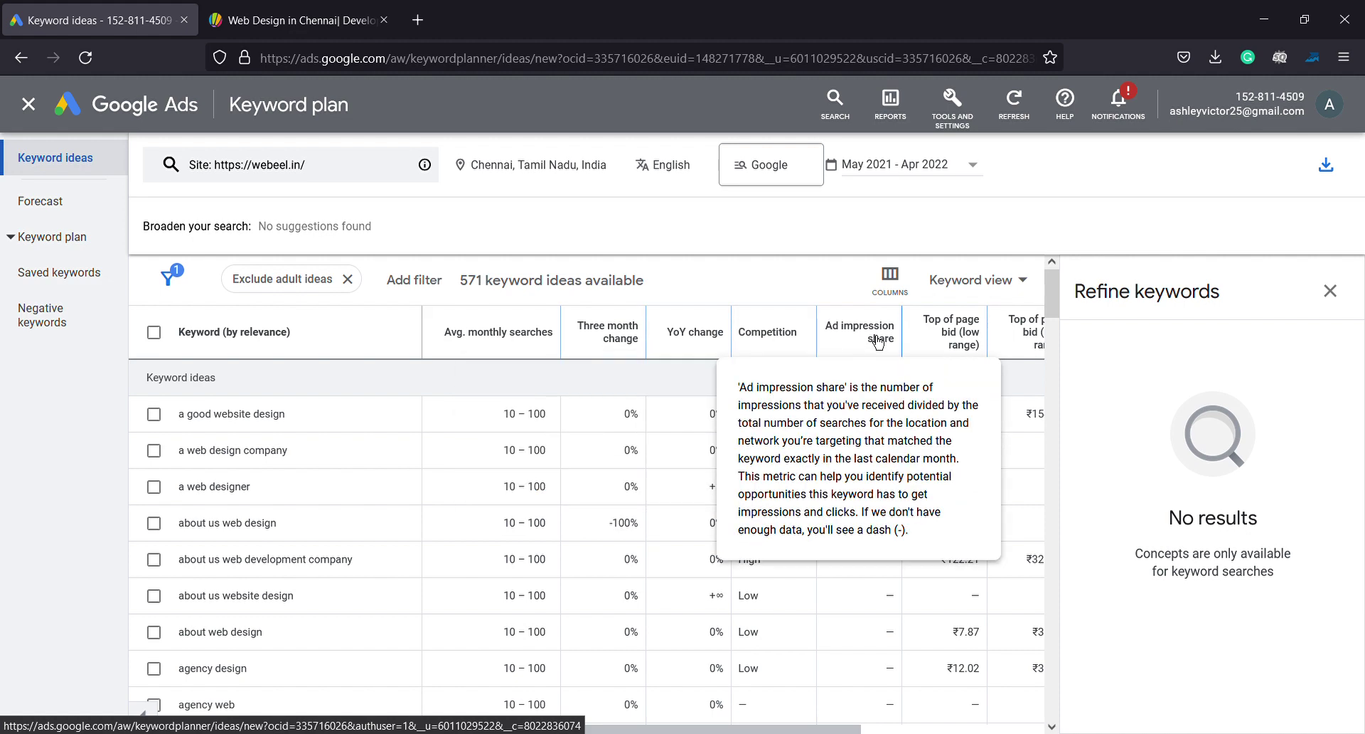
mouse_move(953, 352)
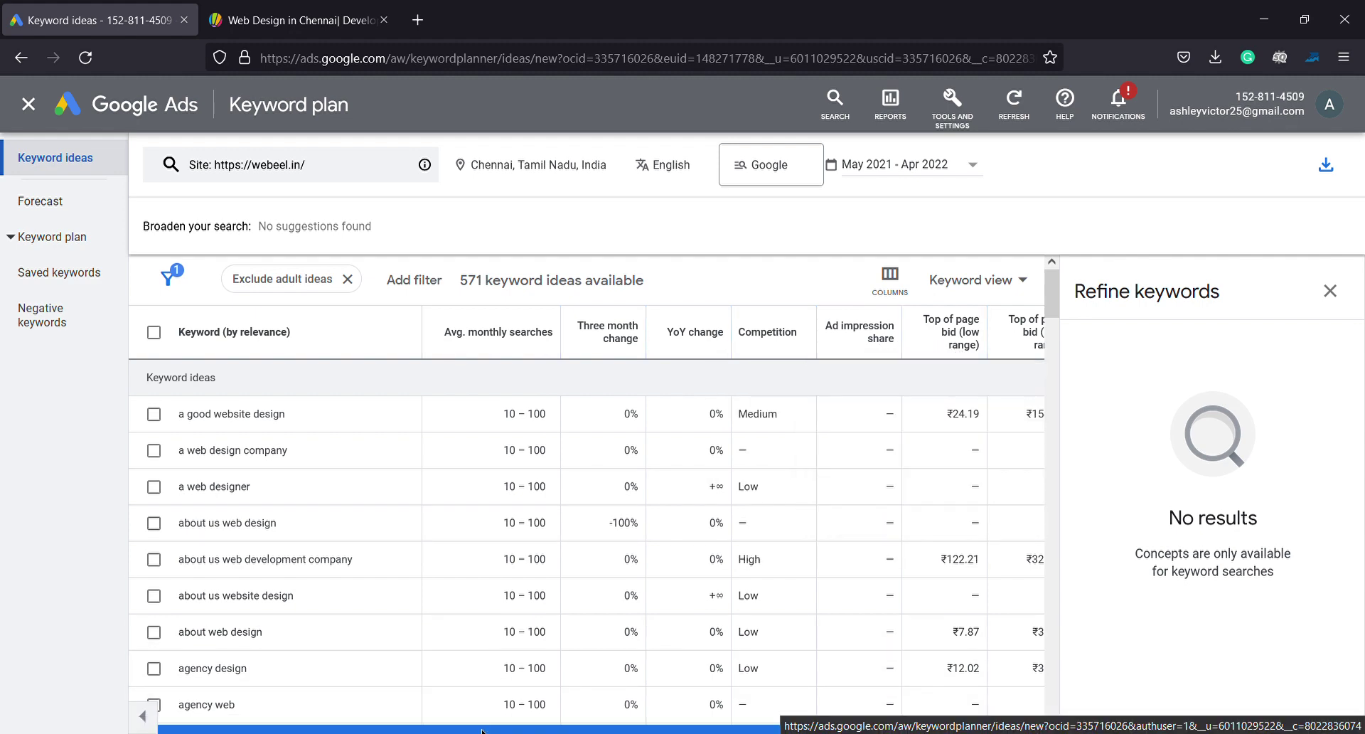
left_click_drag(483, 730, 615, 730)
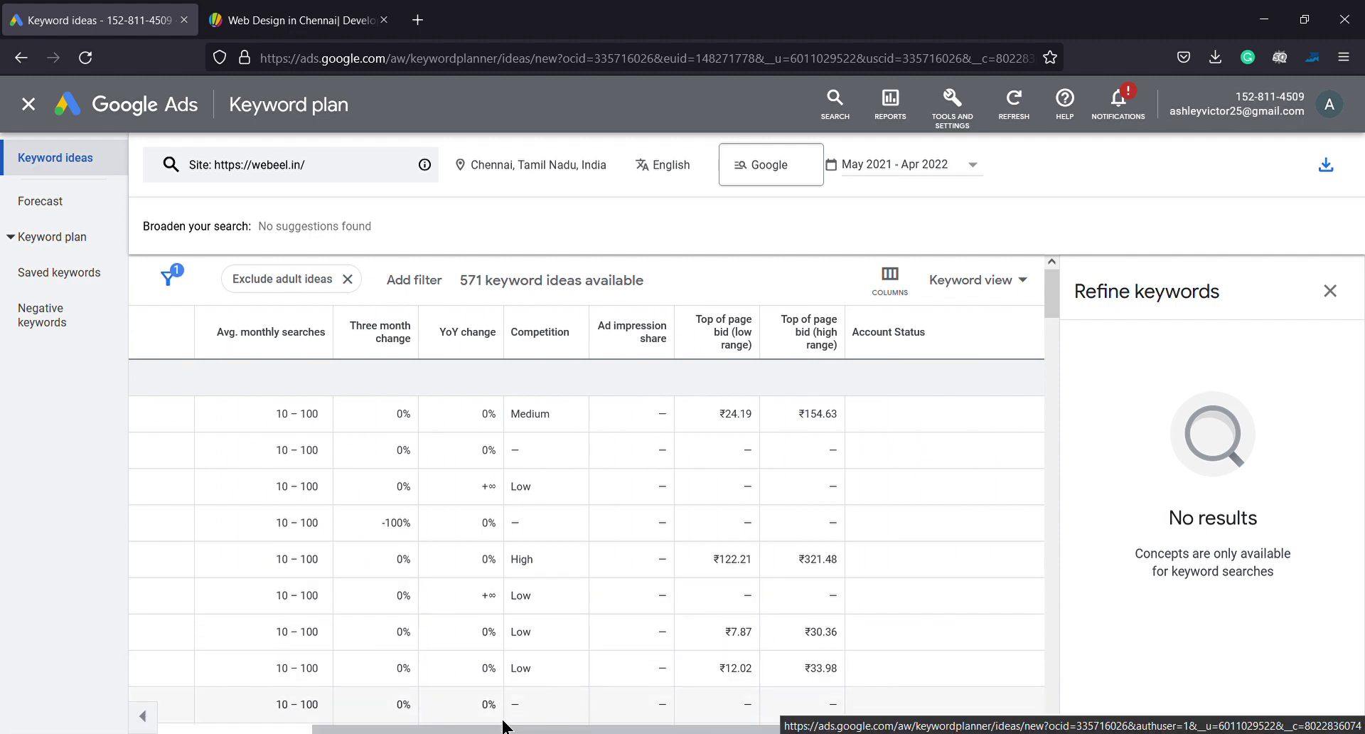
scroll(503, 724, "left", 1)
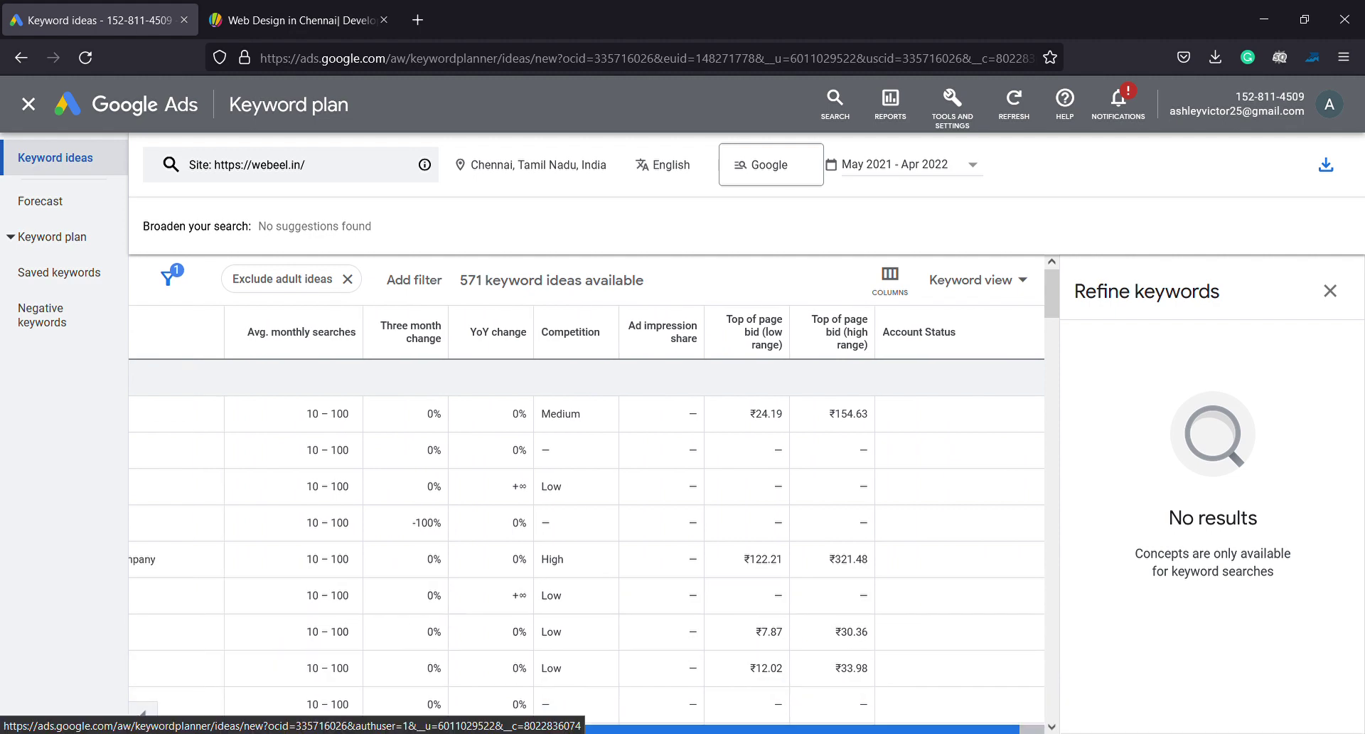
scroll(503, 723, "left", 5)
scroll(407, 617, "down", 1)
scroll(408, 621, "down", 4)
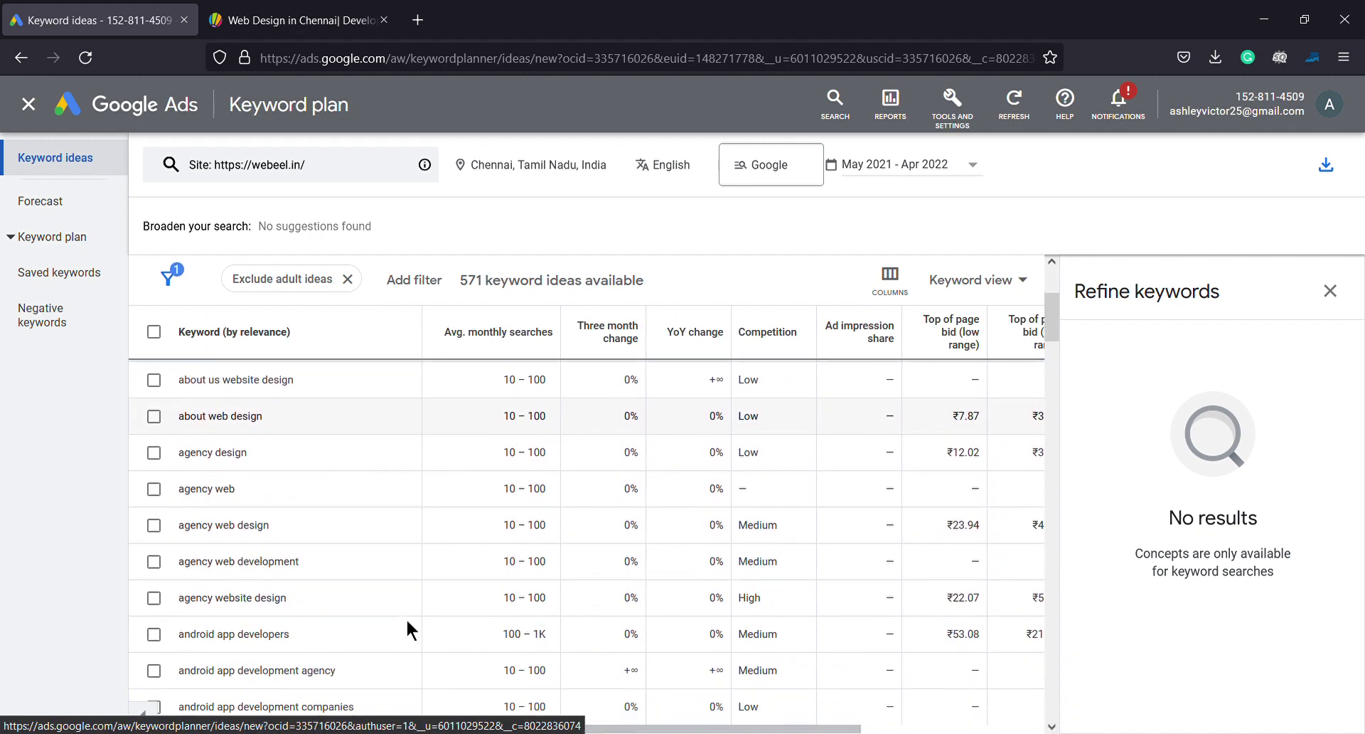
scroll(407, 617, "down", 1)
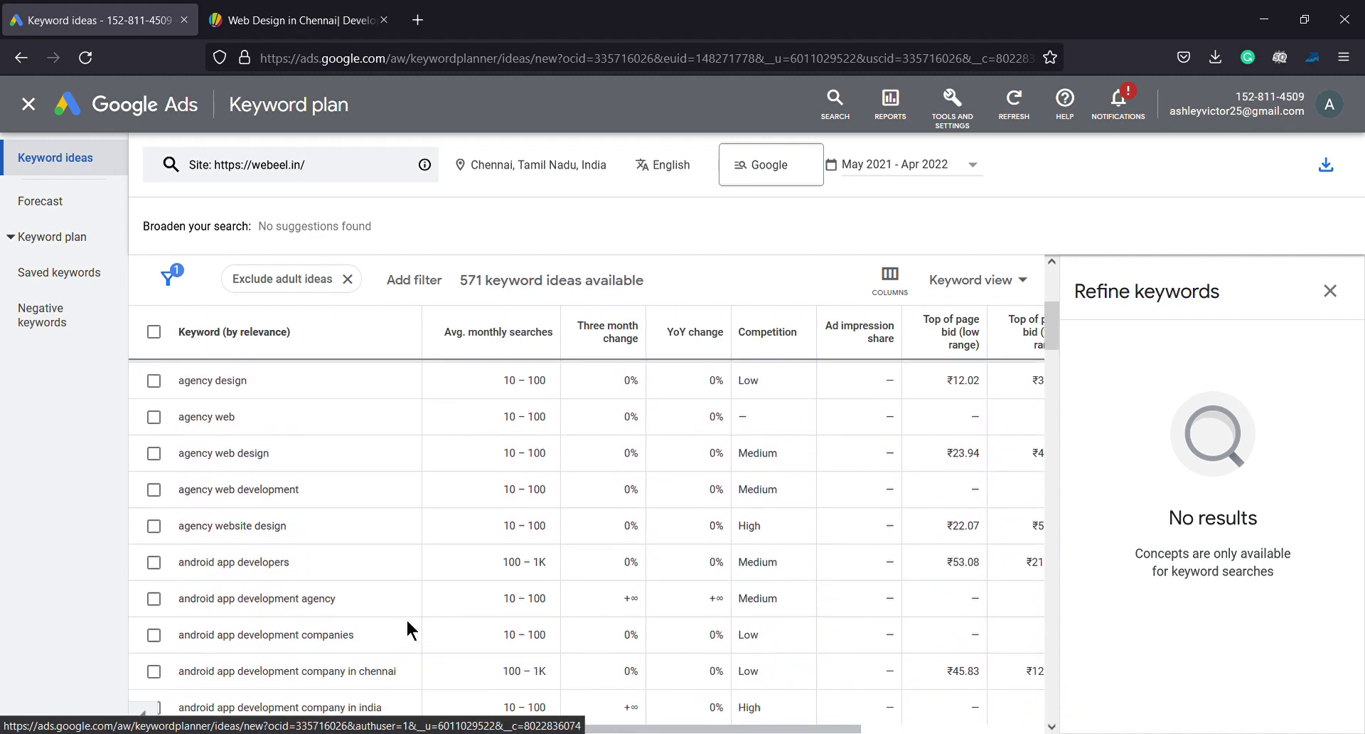
scroll(406, 617, "down", 1)
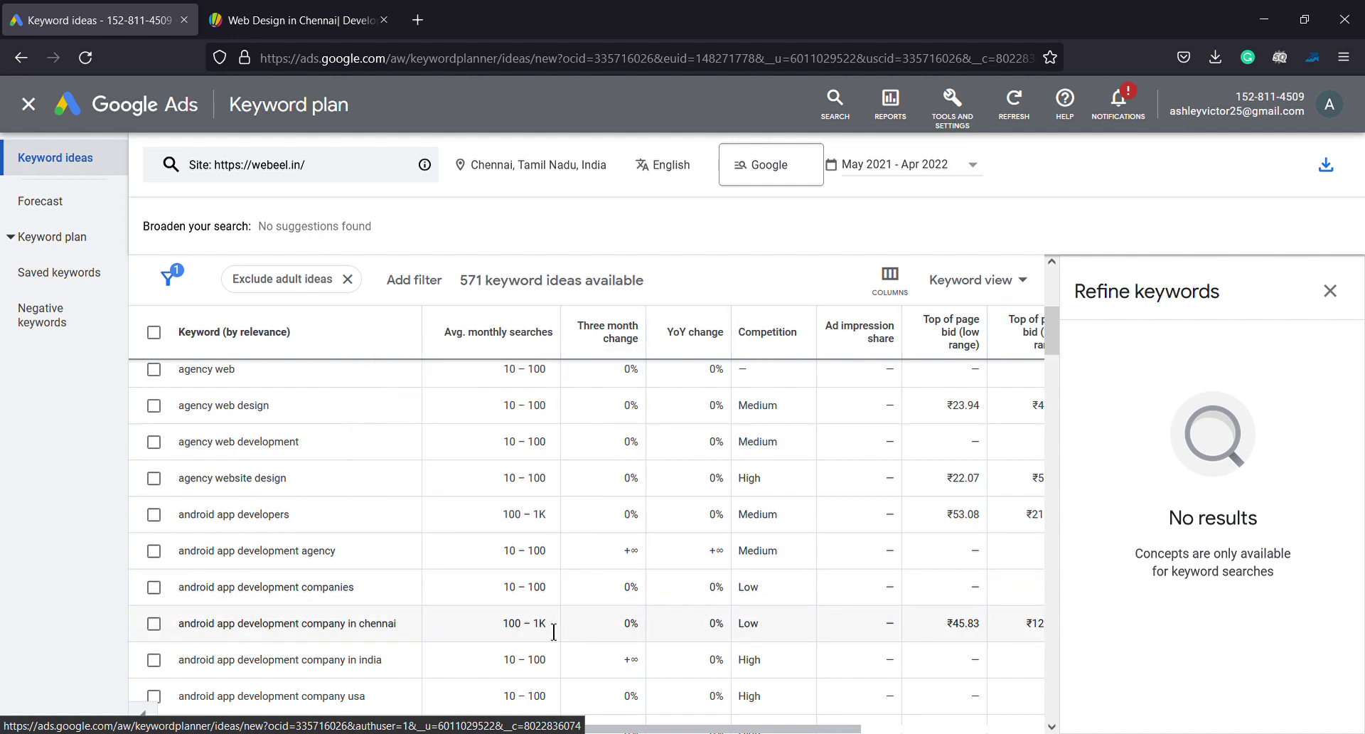
scroll(543, 609, "down", 1)
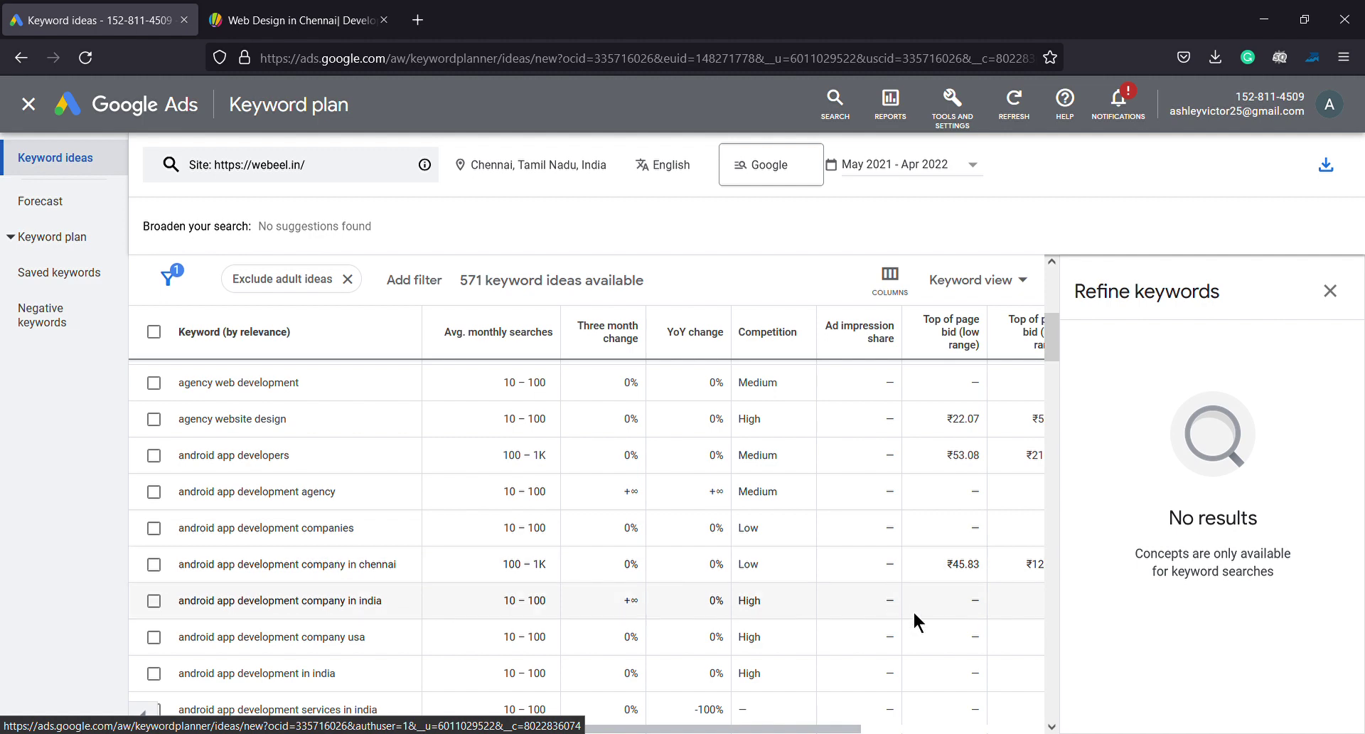
scroll(915, 613, "down", 1)
scroll(913, 610, "down", 4)
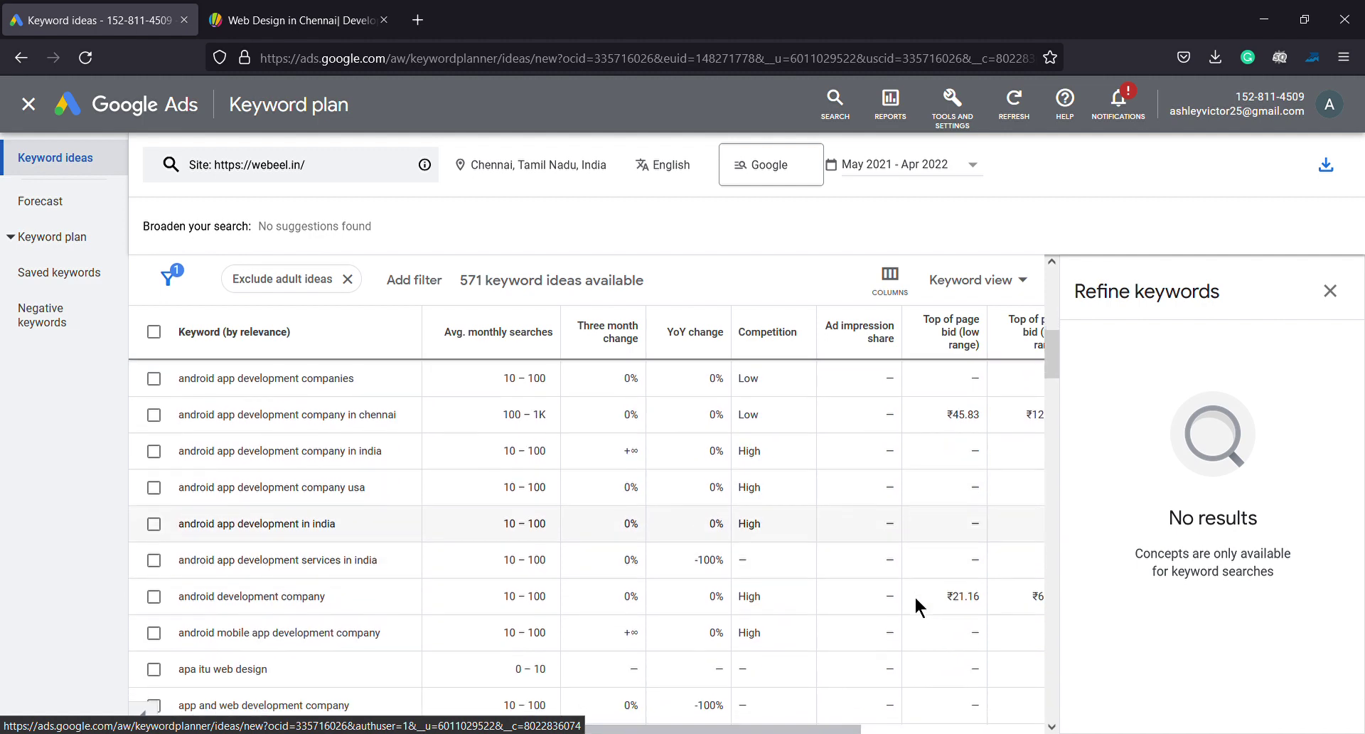
scroll(914, 601, "down", 1)
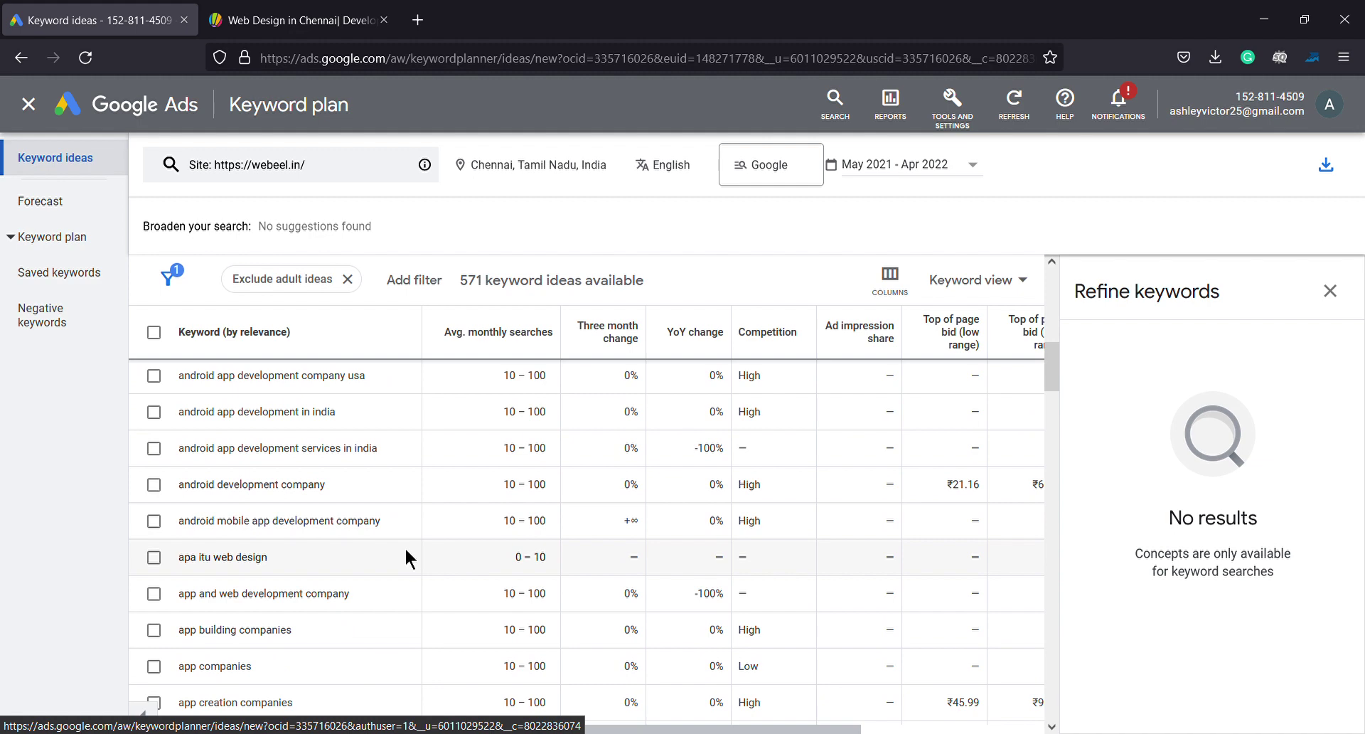
scroll(407, 547, "down", 2)
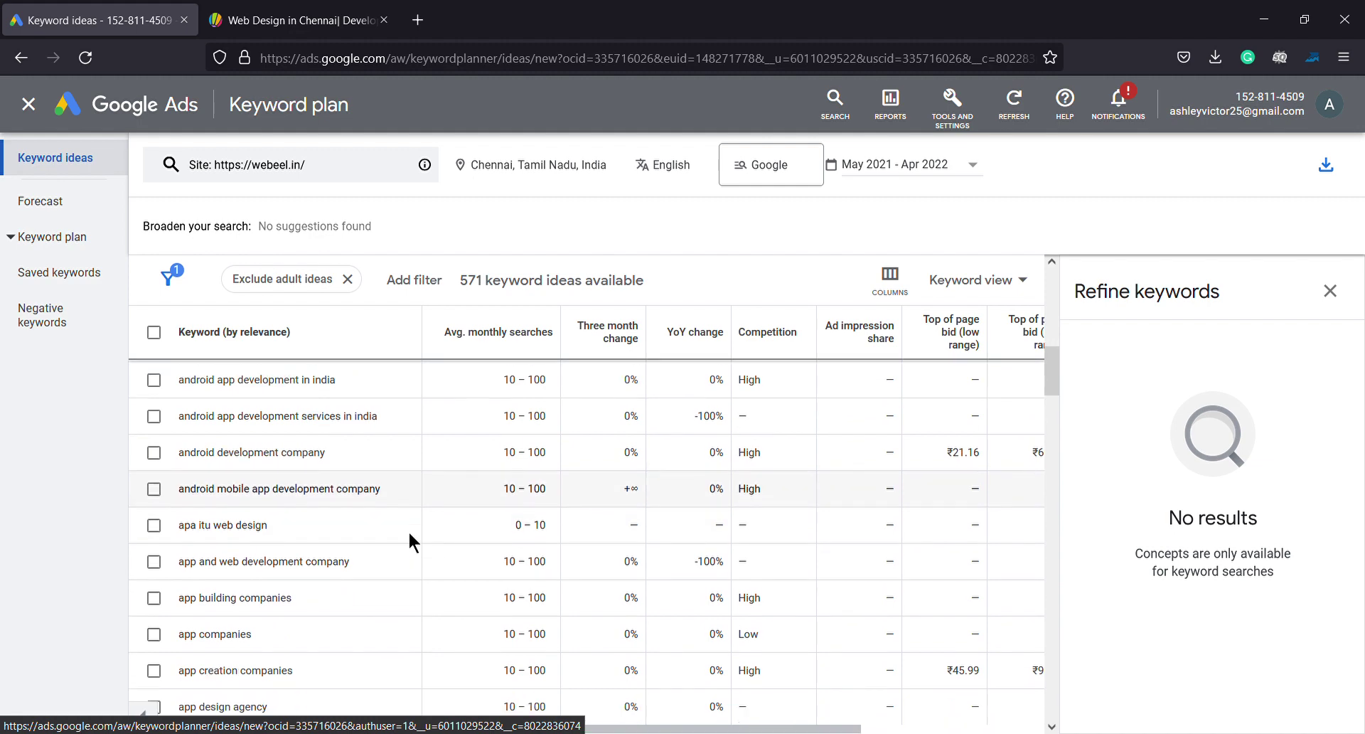
Sort the 571 ideas by Avg. monthly searches, highest first, and scroll through the list
left_click(498, 353)
scroll(526, 469, "up", 6)
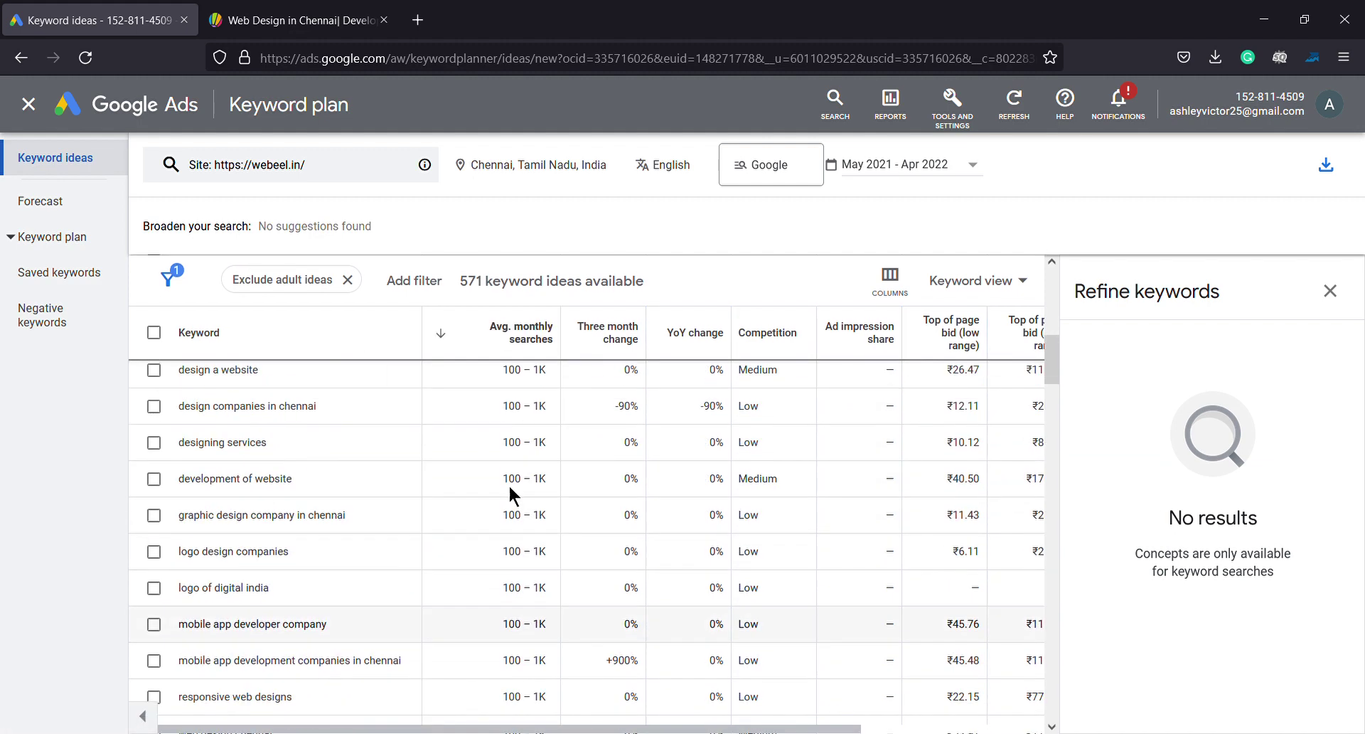
scroll(519, 495, "up", 2)
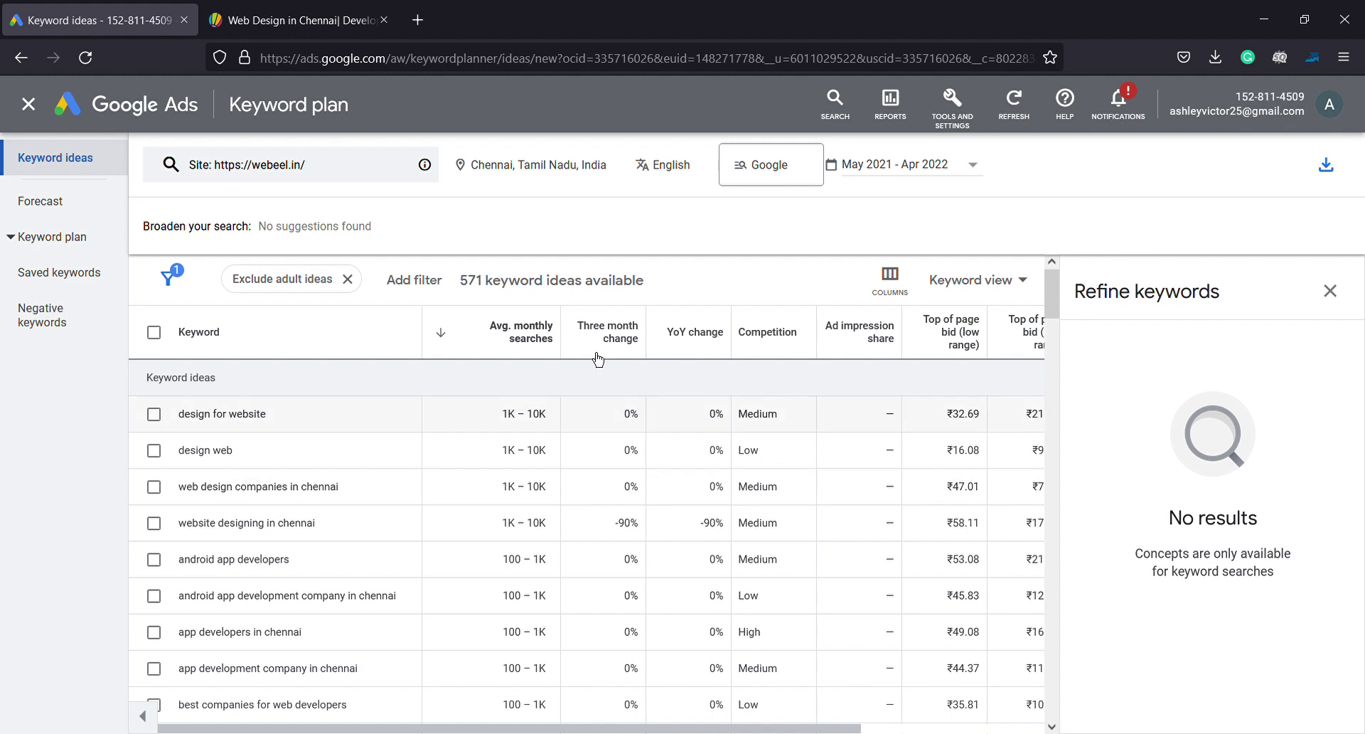
mouse_move(613, 334)
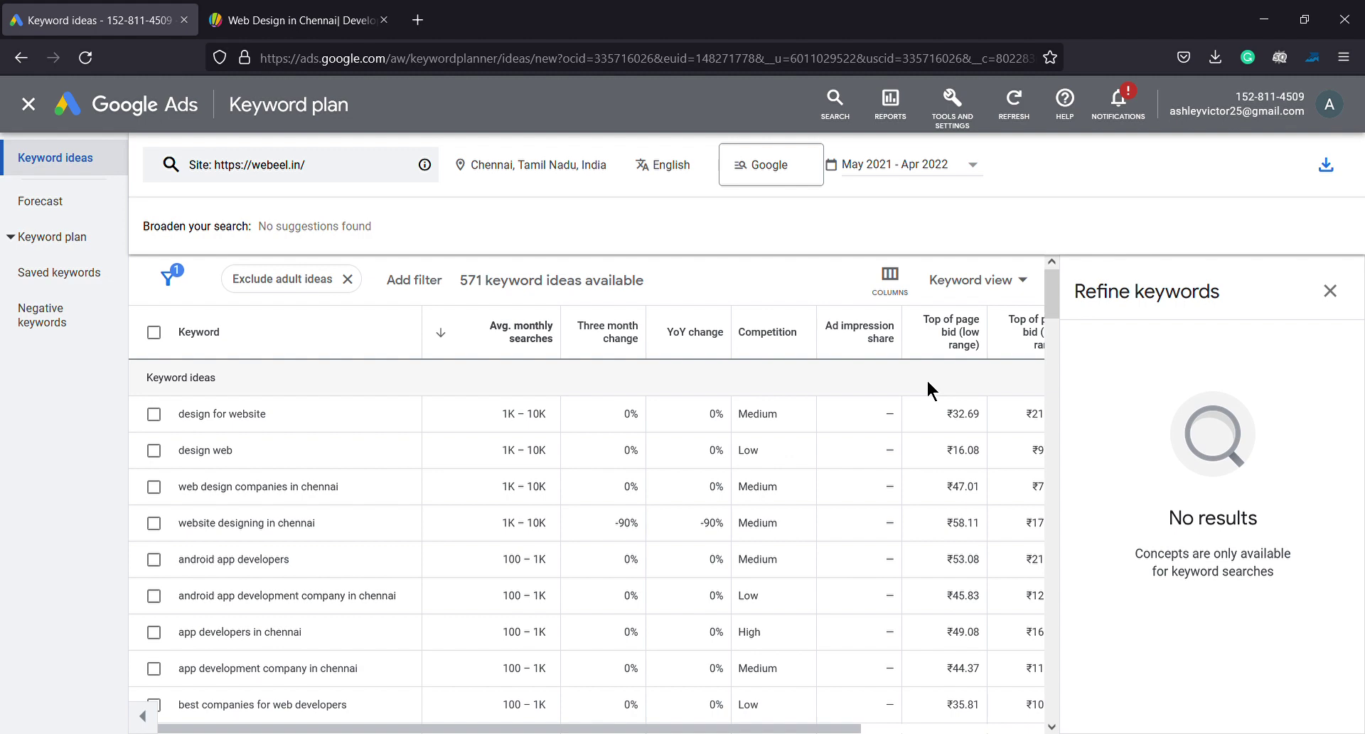
scroll(542, 547, "down", 3)
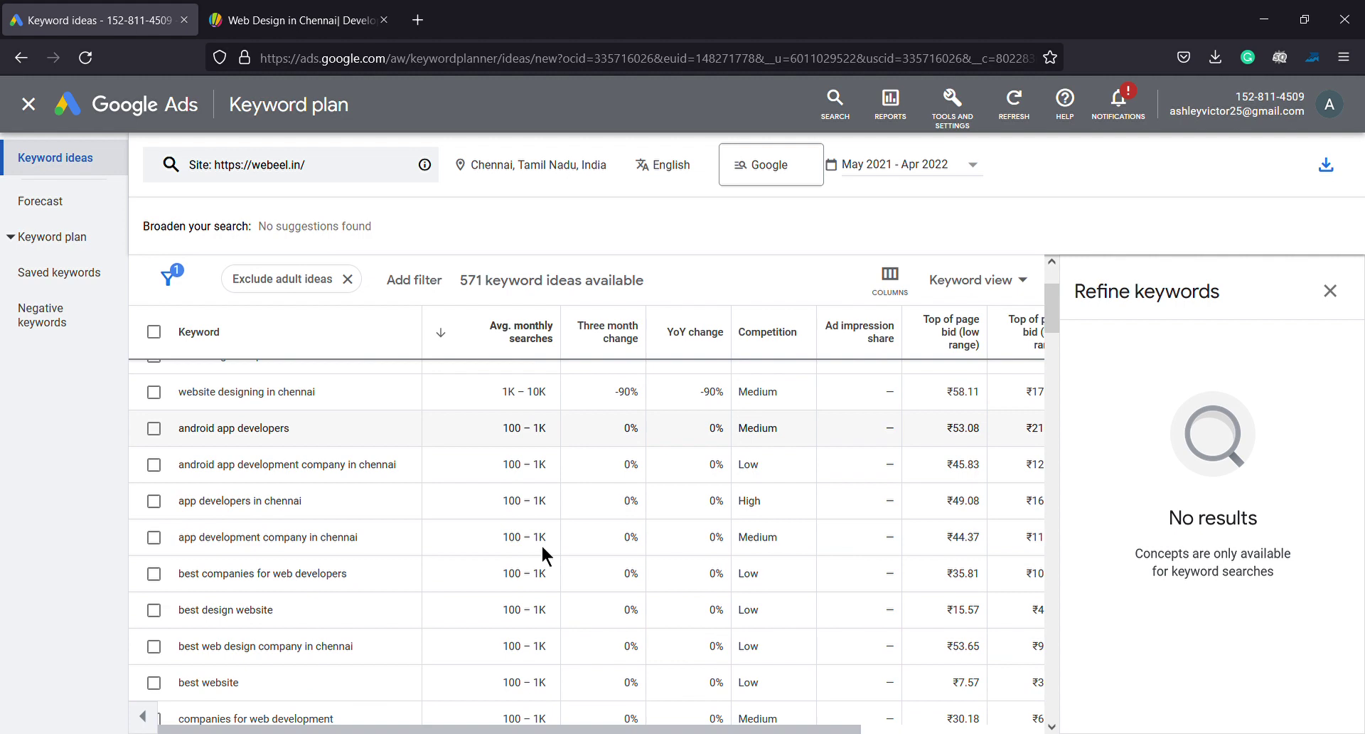
scroll(542, 546, "down", 6)
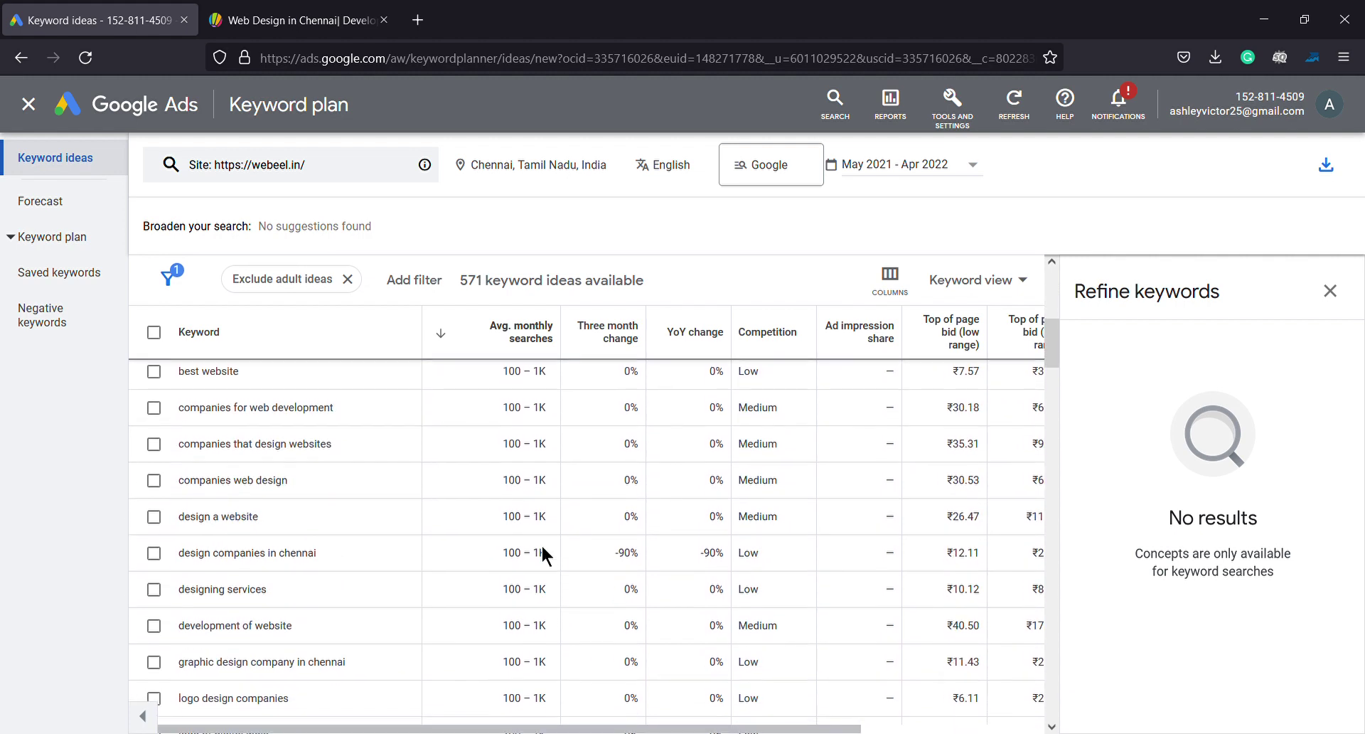
scroll(542, 555, "down", 3)
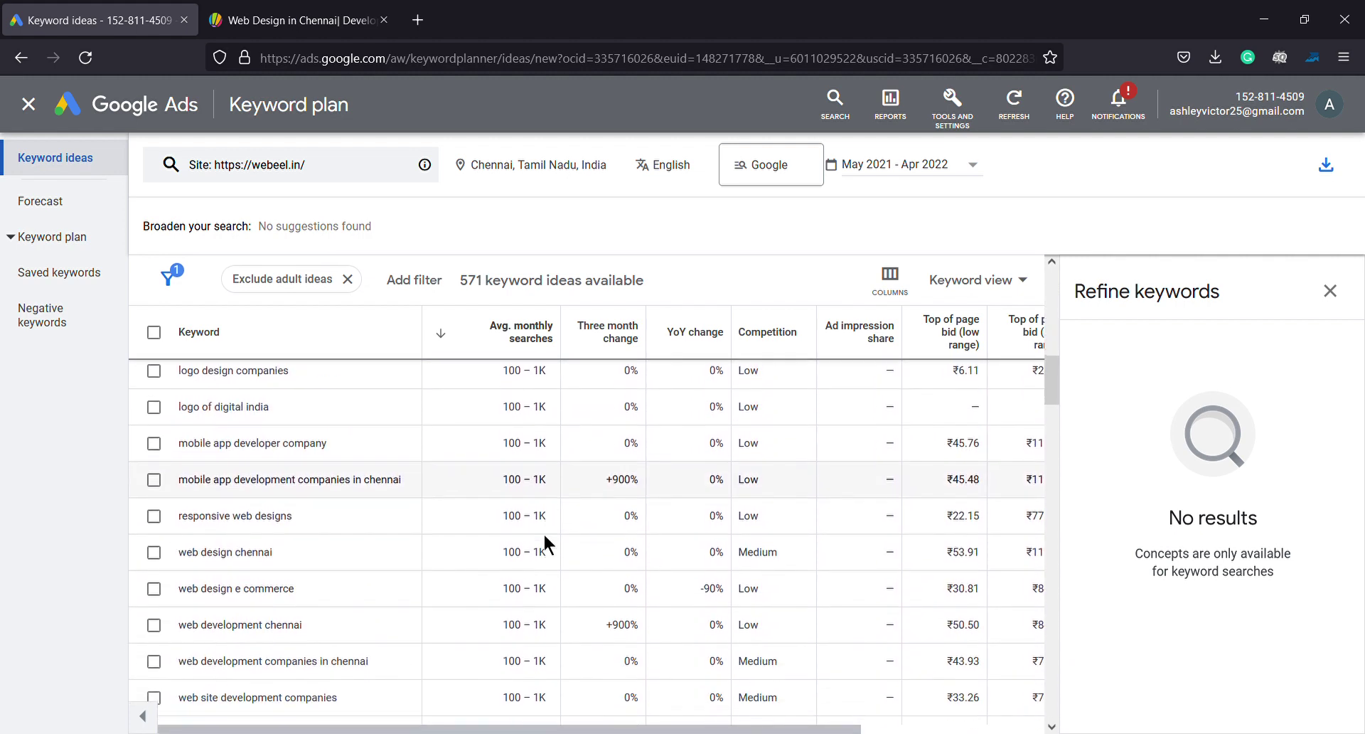
scroll(548, 538, "down", 2)
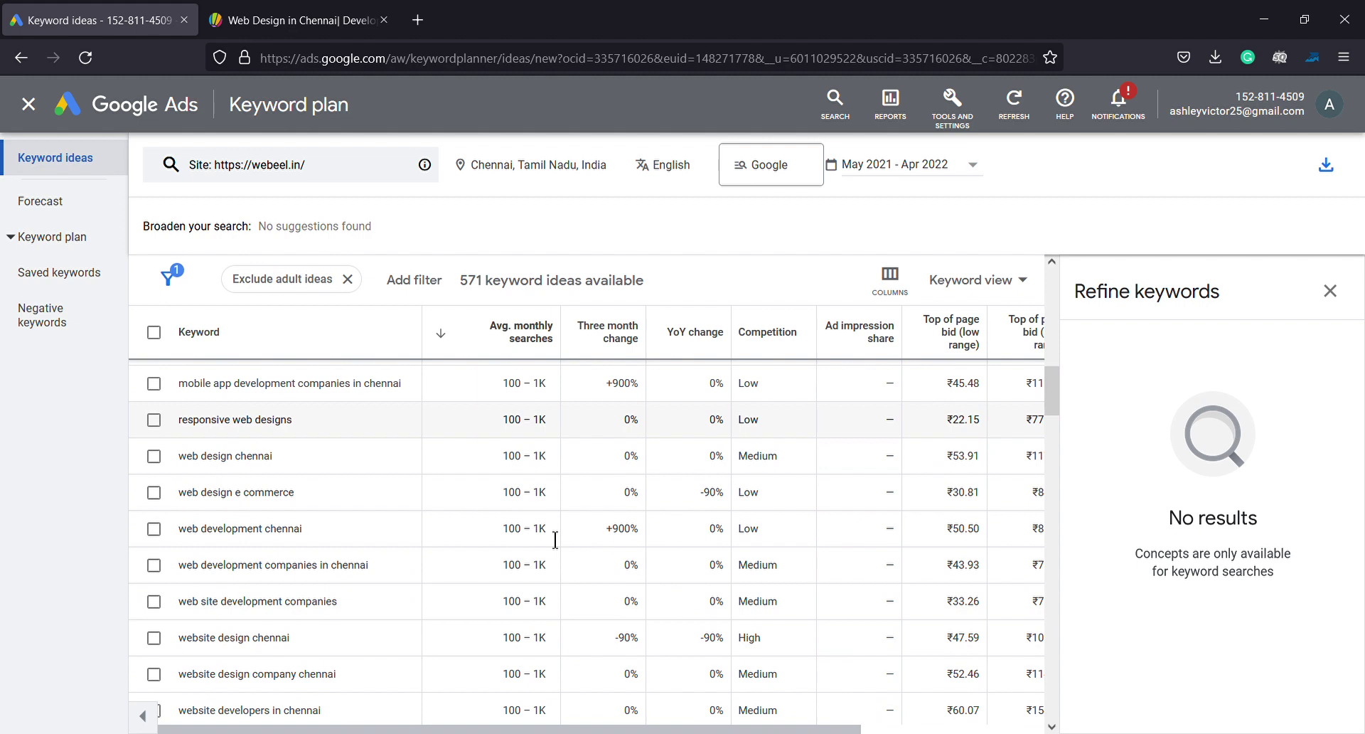
scroll(556, 541, "up", 4)
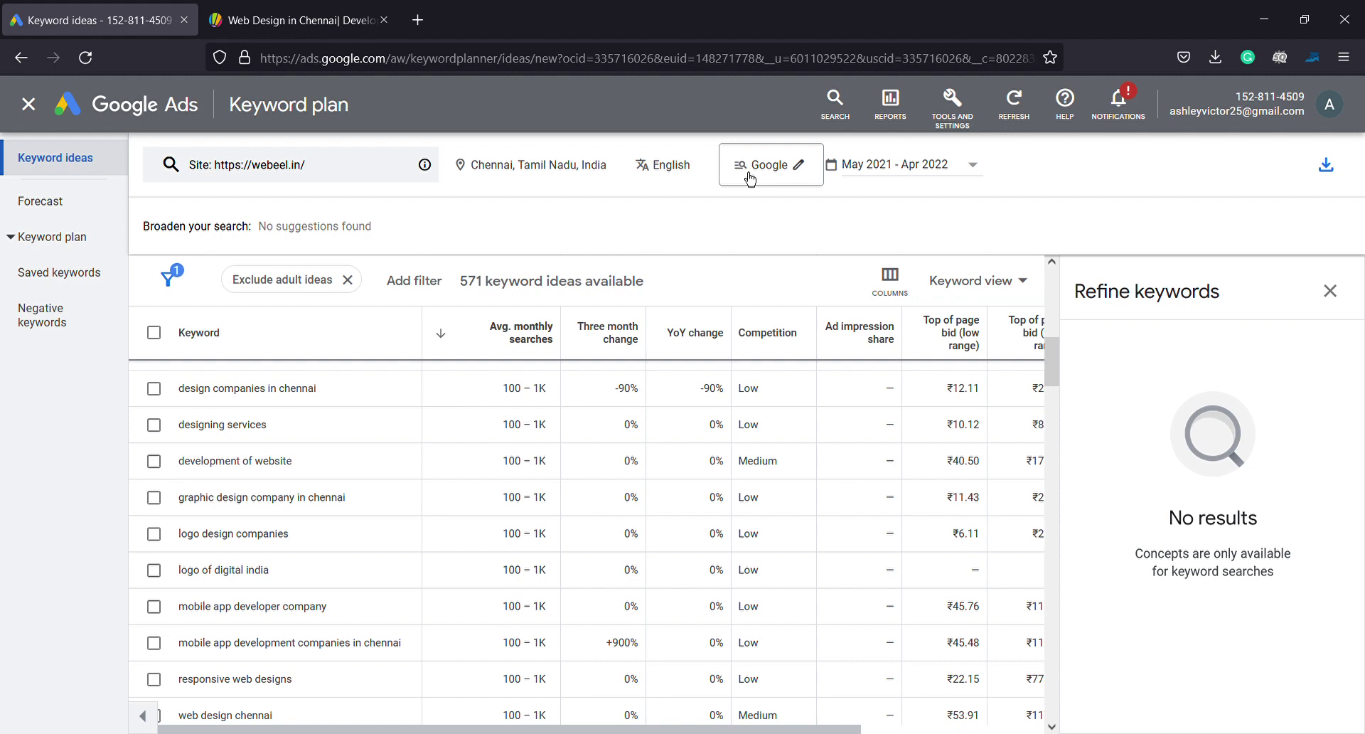
Switch the network to Google and search partners, then scroll the ideas table, led by android app developers (1K–10K)
left_click(806, 182)
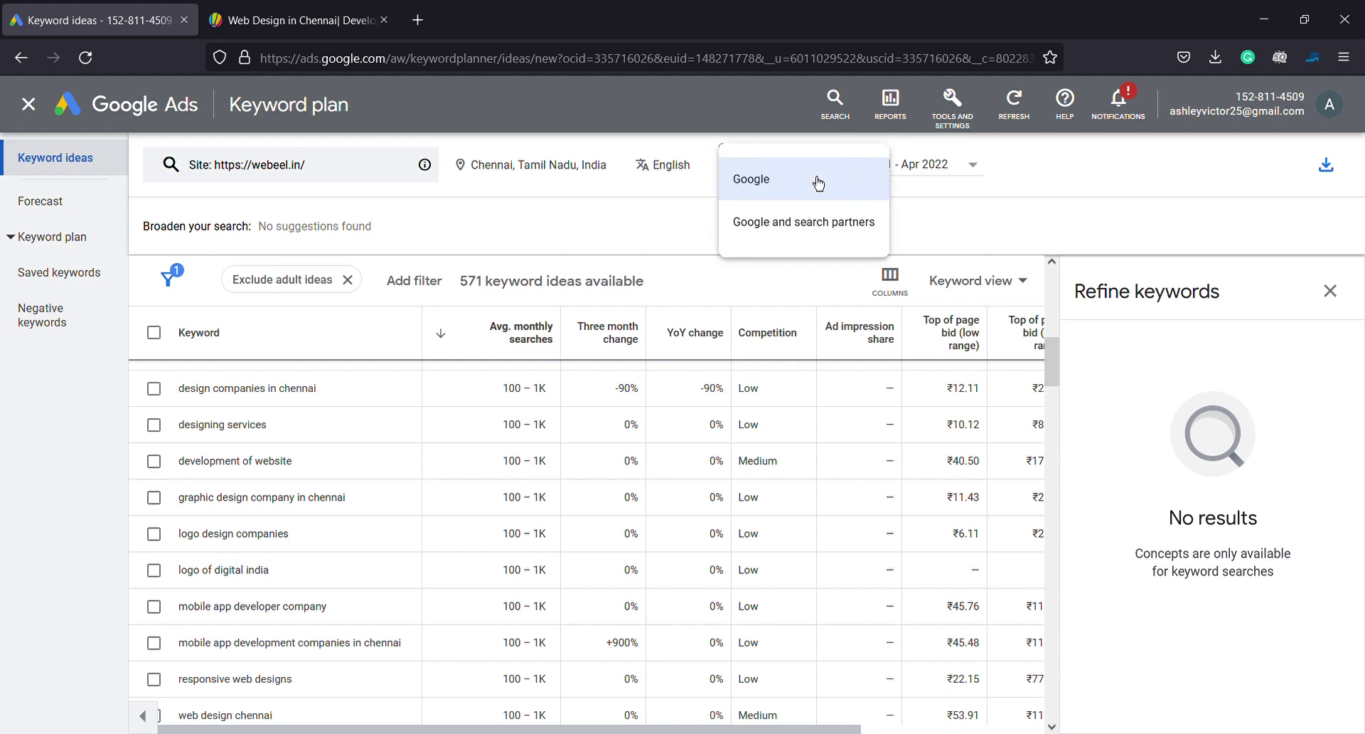
left_click(801, 223)
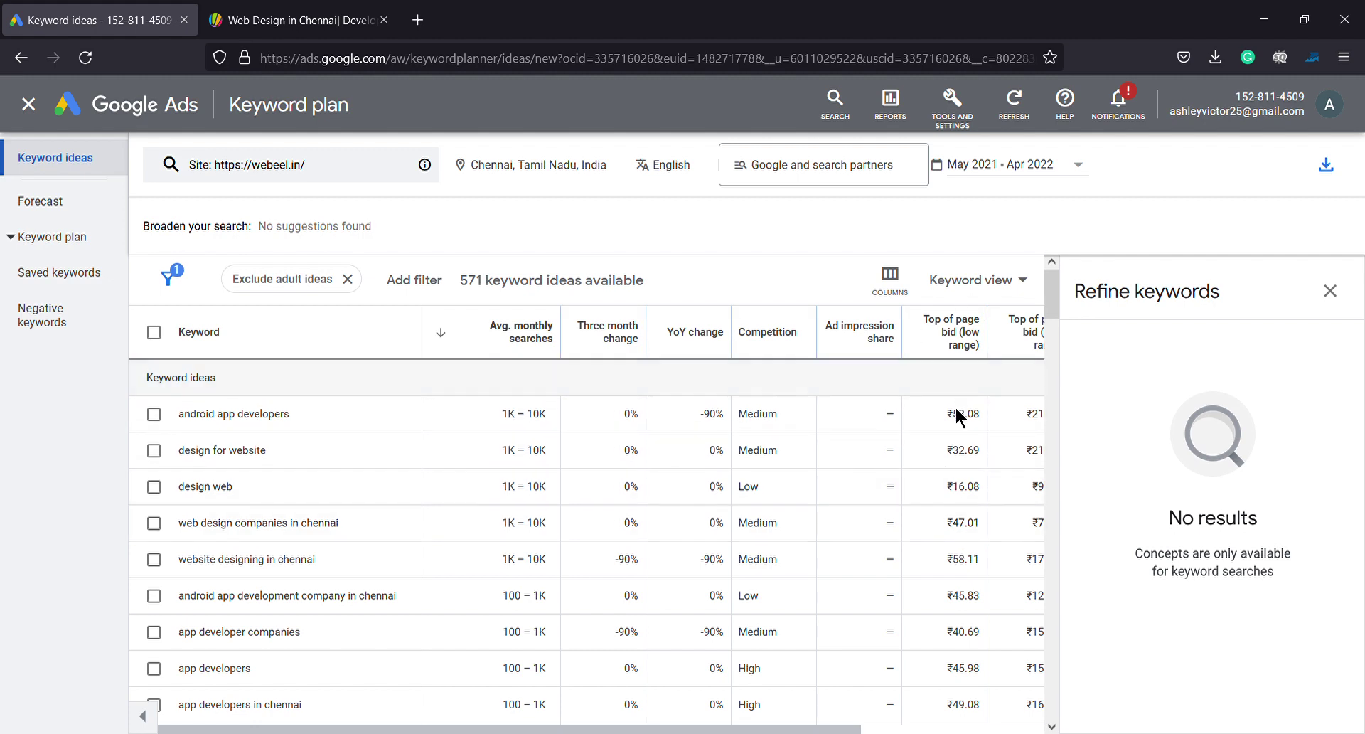
mouse_move(960, 349)
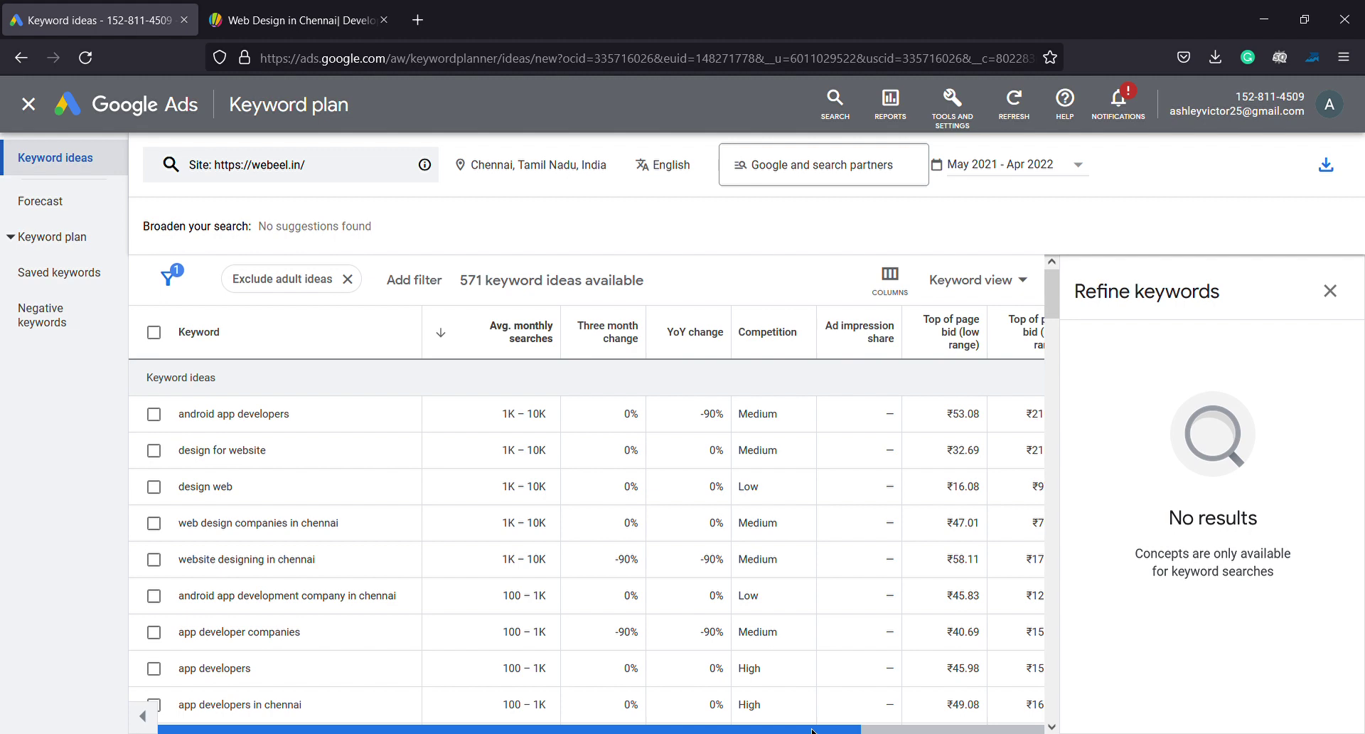
left_click_drag(813, 729, 901, 729)
scroll(1004, 596, "left", 3)
scroll(960, 365, "right", 4)
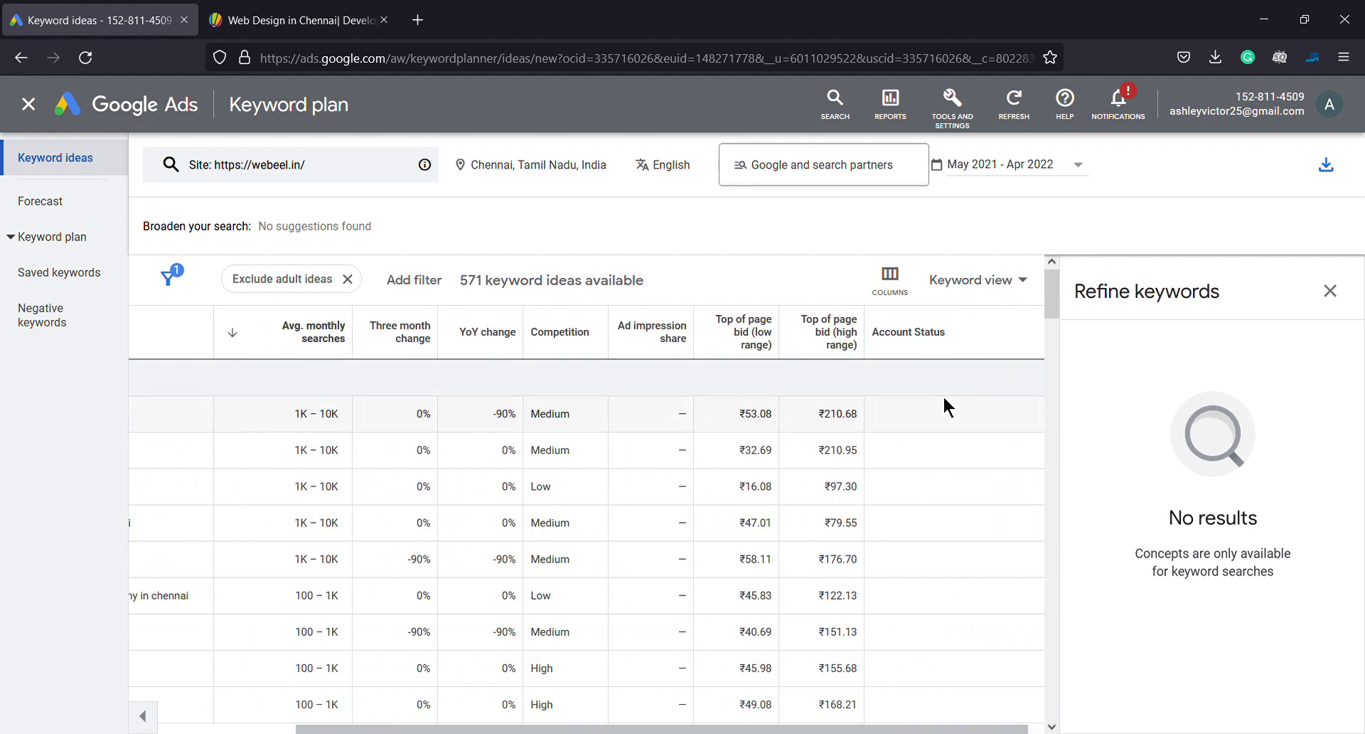
mouse_move(847, 356)
left_click_drag(575, 729, 437, 729)
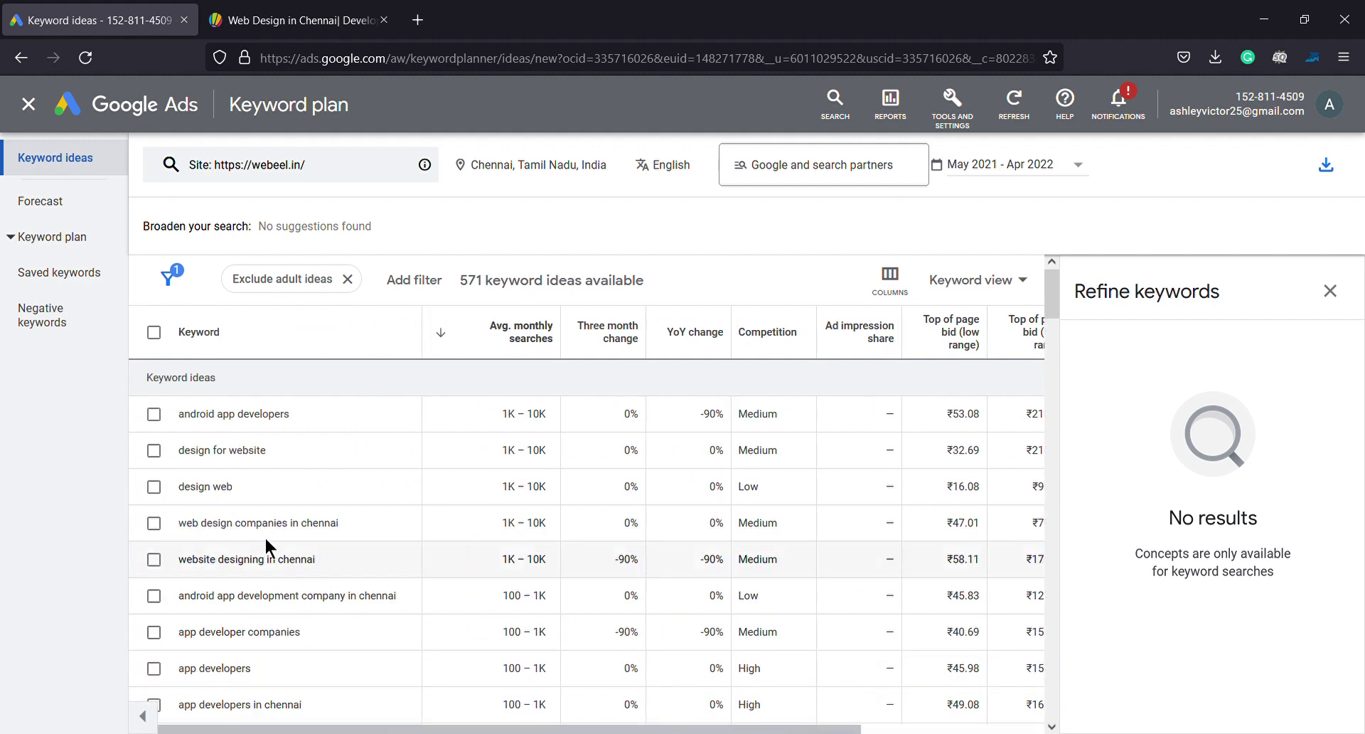